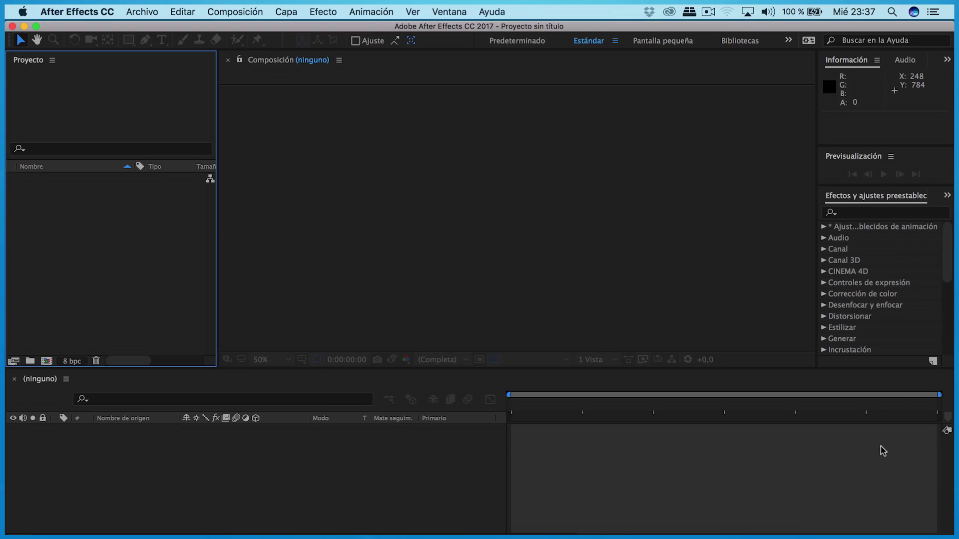
# Step: Start a new composition from the Project panel
pyautogui.click(248, 7)
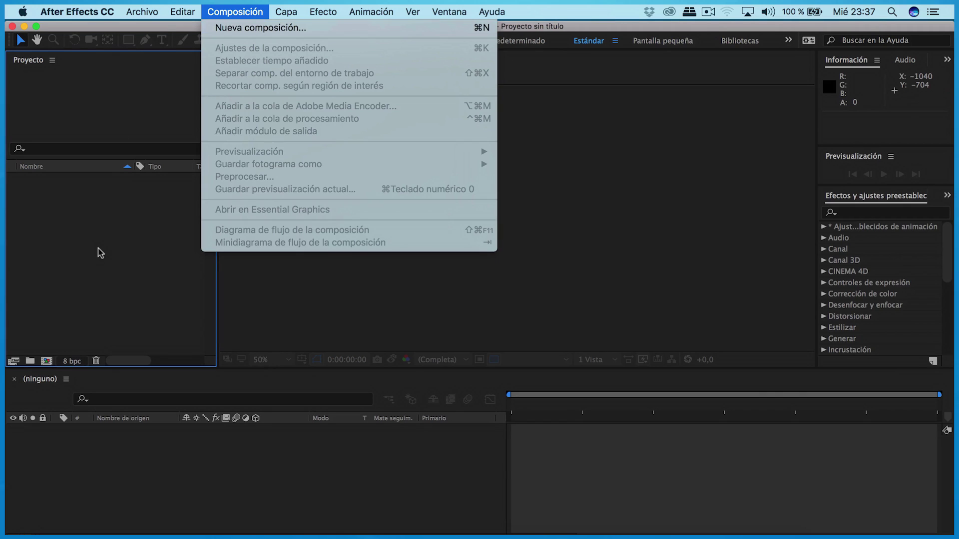
pyautogui.click(99, 252)
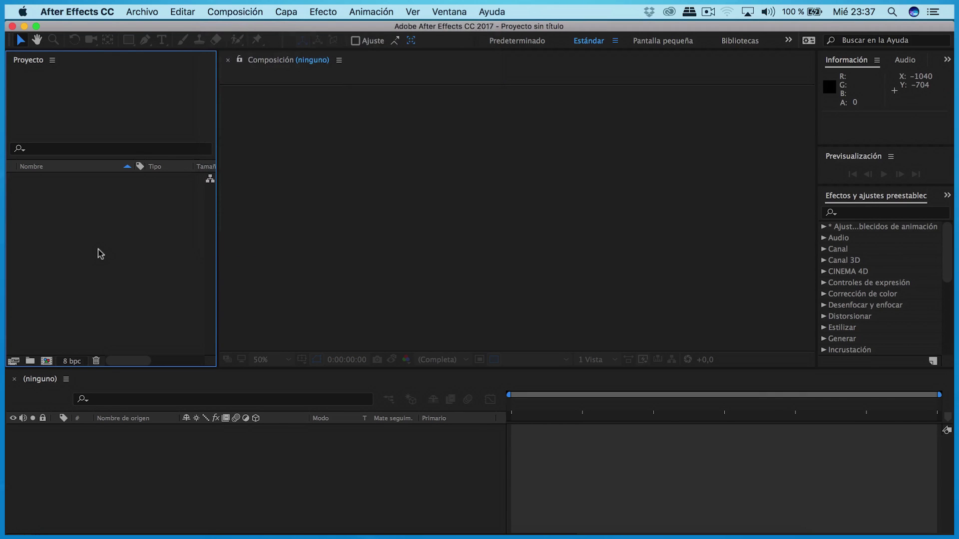
pyautogui.rightClick(99, 252)
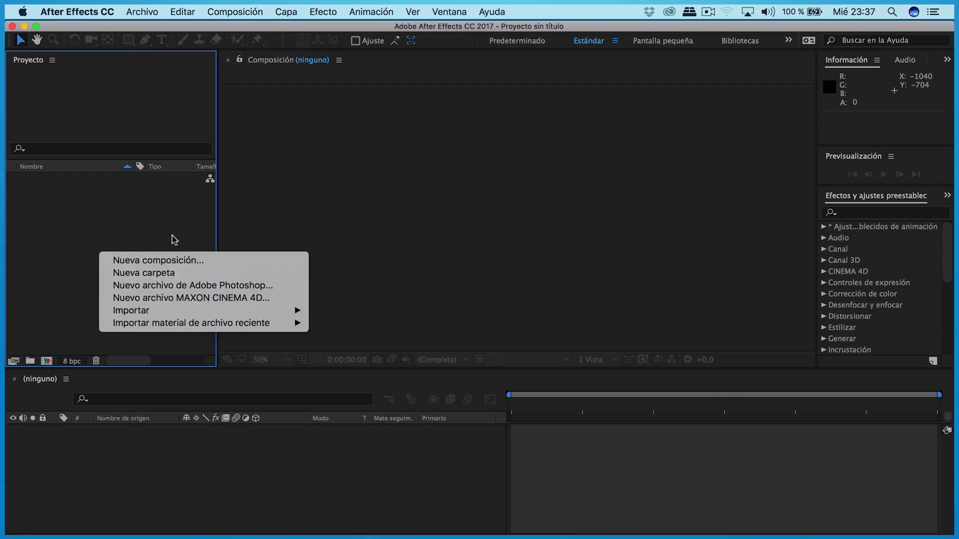
pyautogui.click(172, 236)
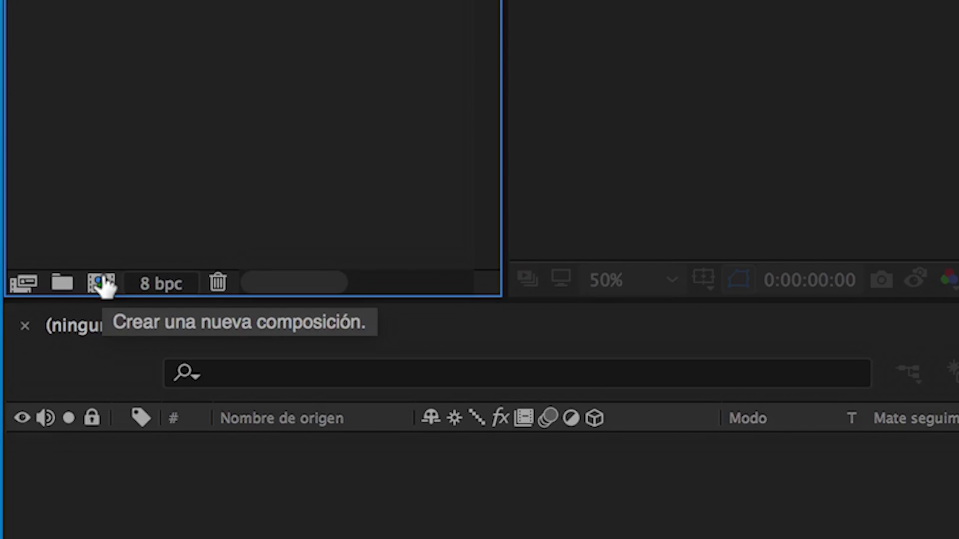
pyautogui.click(103, 283)
pyautogui.write('Transición de Barra')
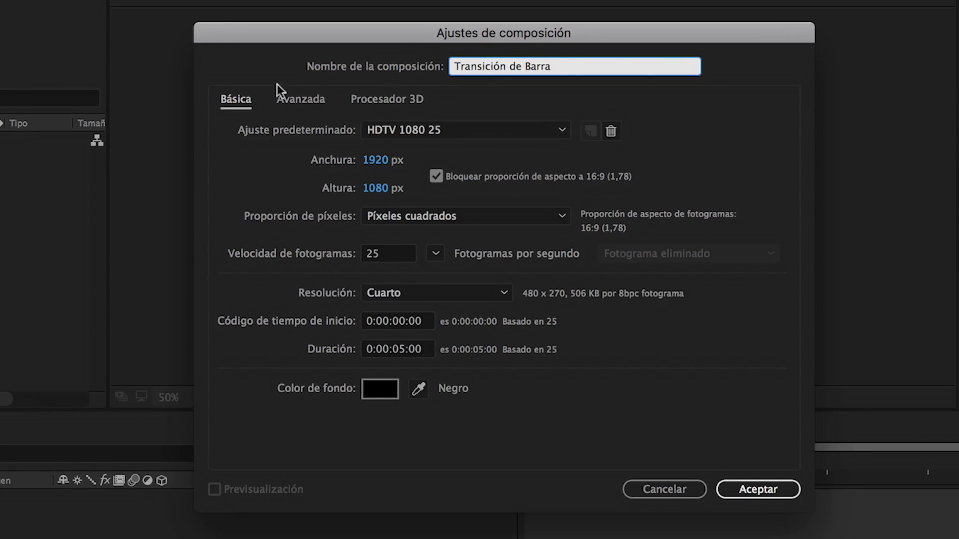
# Step: Set the composition to HDTV 1080 25, full resolution (Completa) and 0:00:03:00 duration, then confirm
pyautogui.click(385, 130)
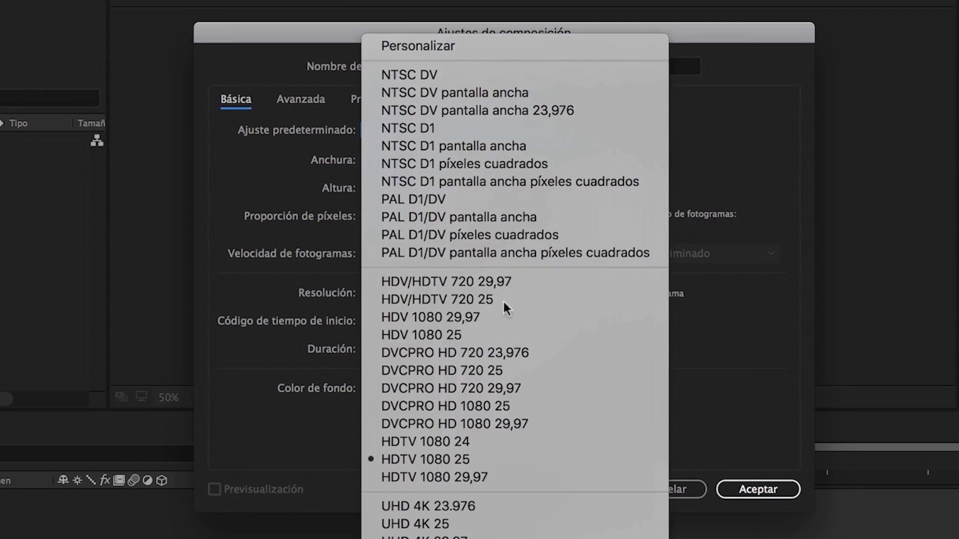
pyautogui.click(445, 466)
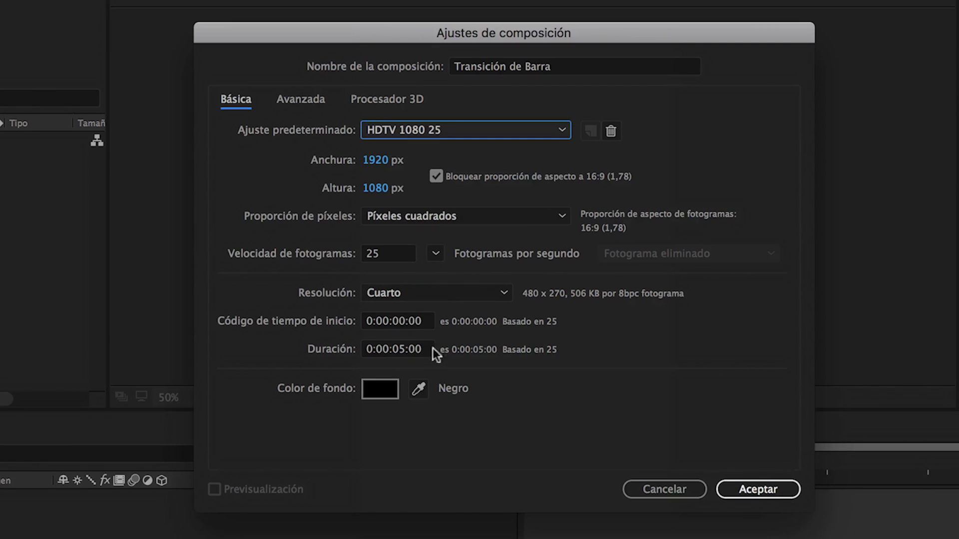
pyautogui.click(505, 296)
pyautogui.click(430, 309)
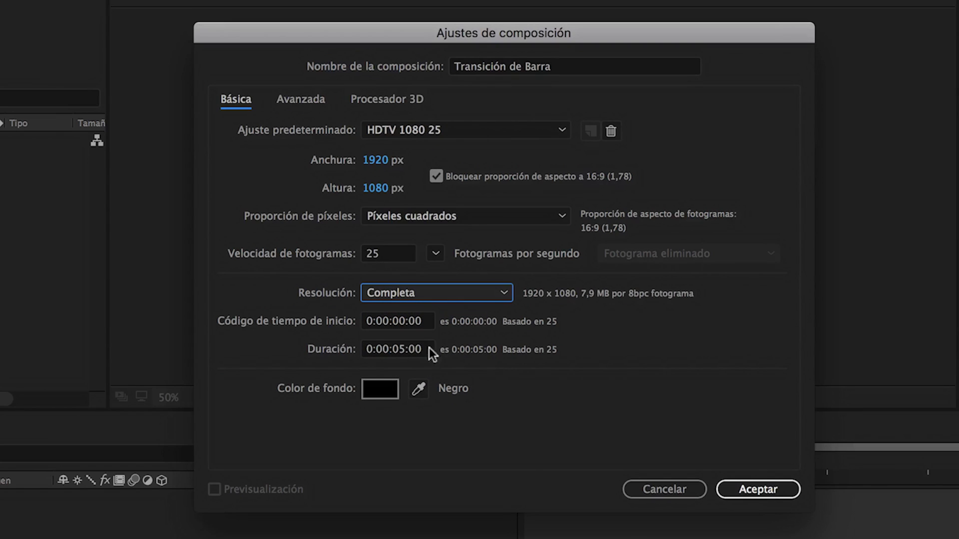
pyautogui.click(402, 351)
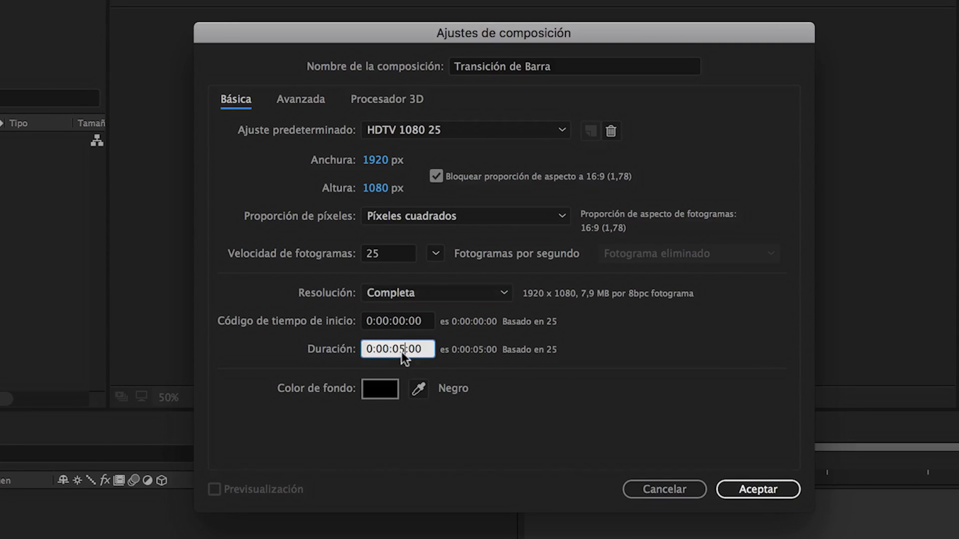
pyautogui.write('300')
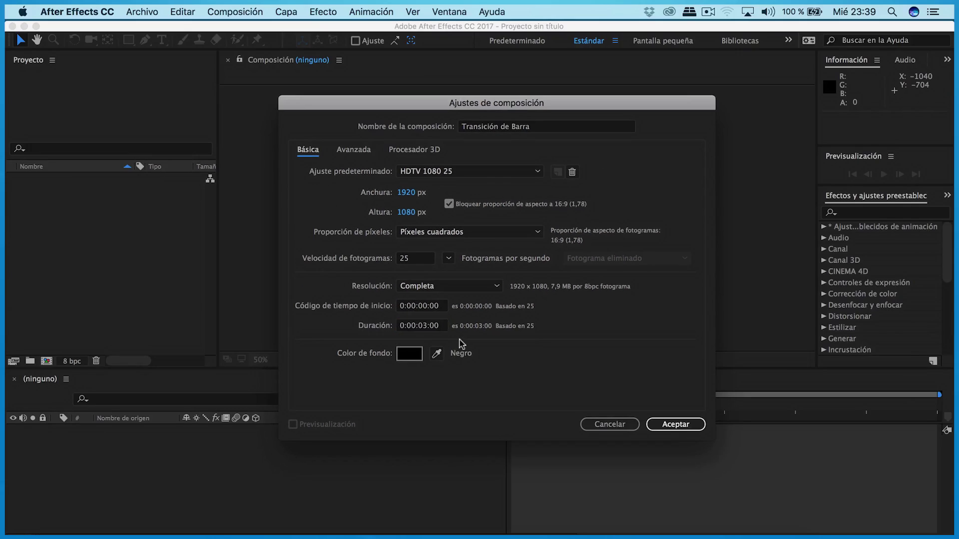
pyautogui.click(670, 426)
pyautogui.click(669, 425)
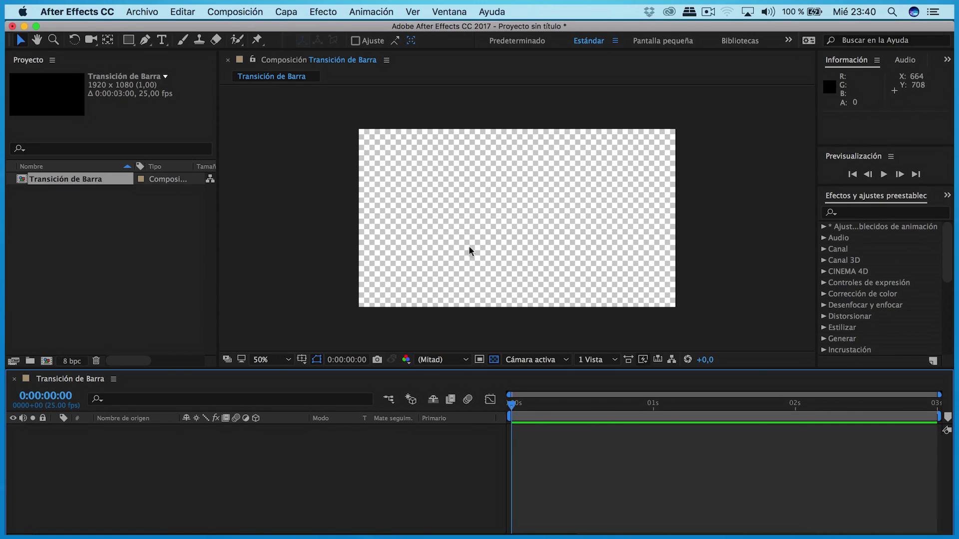
# Step: Add a full-frame pure white (FFFFFF) solid layer named 'Barra Blanca'
pyautogui.click(286, 12)
pyautogui.moveTo(293, 27)
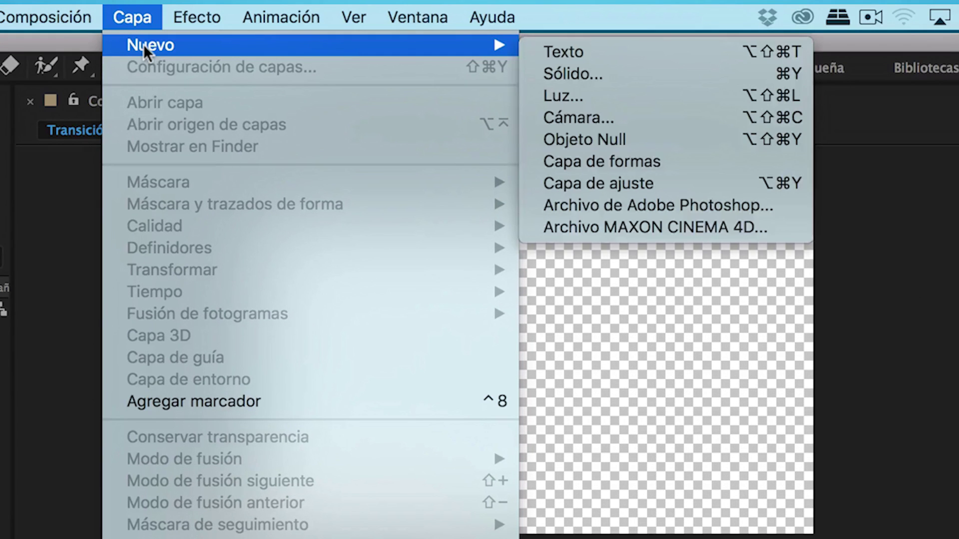
pyautogui.click(571, 75)
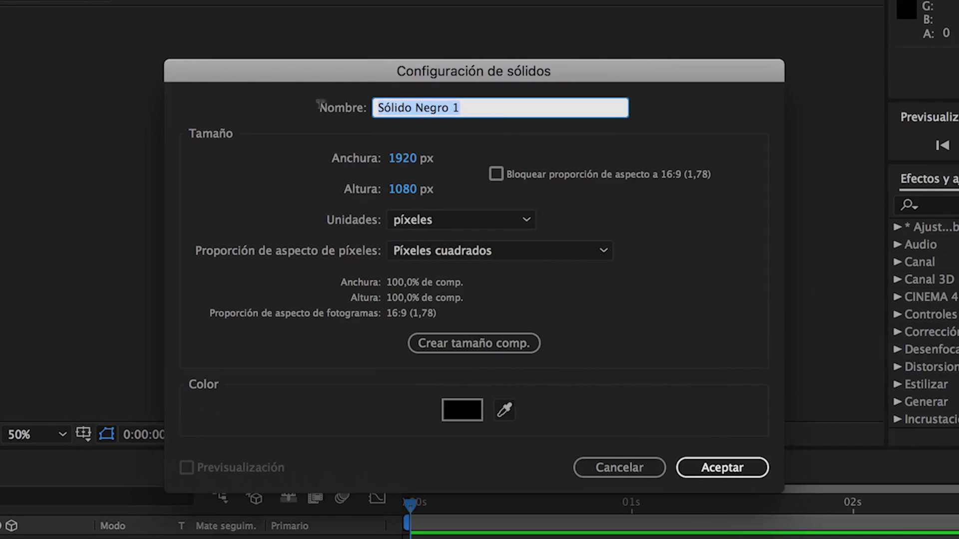
pyautogui.write('Barra Blanca')
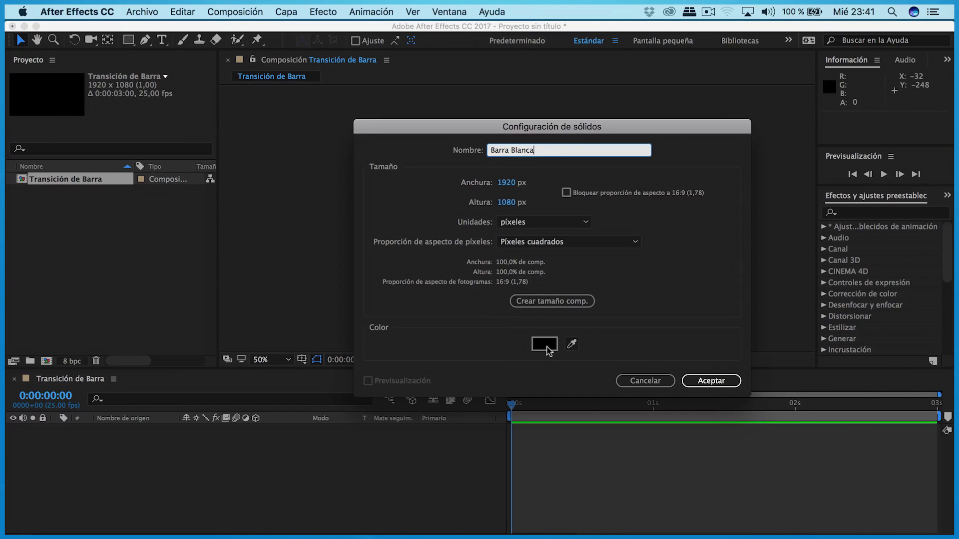
pyautogui.click(551, 348)
pyautogui.click(622, 75)
pyautogui.moveTo(616, 63); pyautogui.dragTo(612, 46)
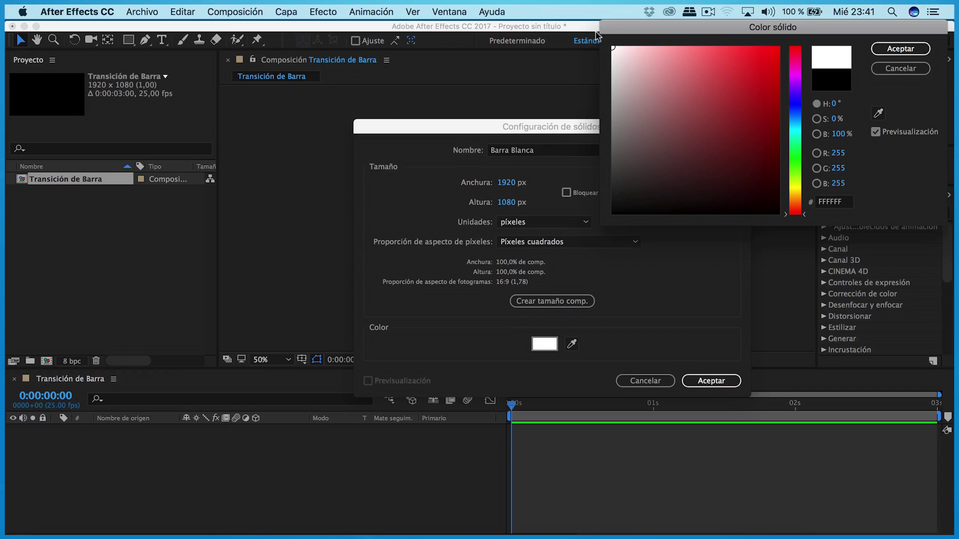
pyautogui.click(889, 49)
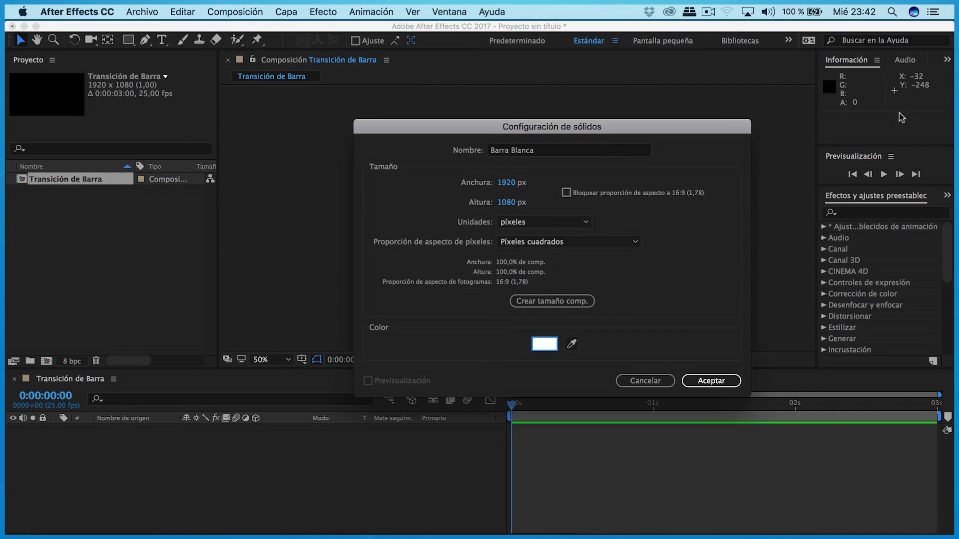
pyautogui.click(713, 382)
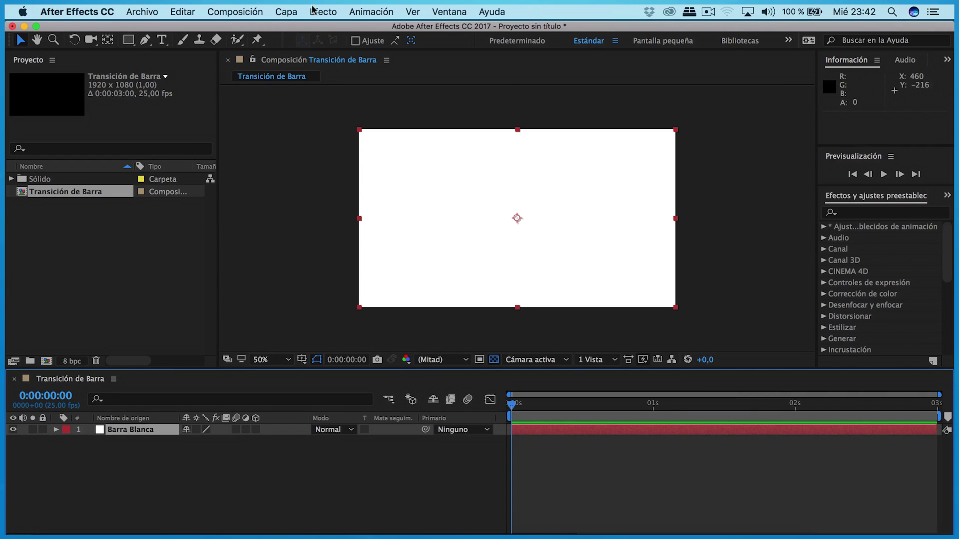
# Step: Scale Barra Blanca to 12,5 × 100,0% and view it over black instead of the checkerboard
pyautogui.click(289, 12)
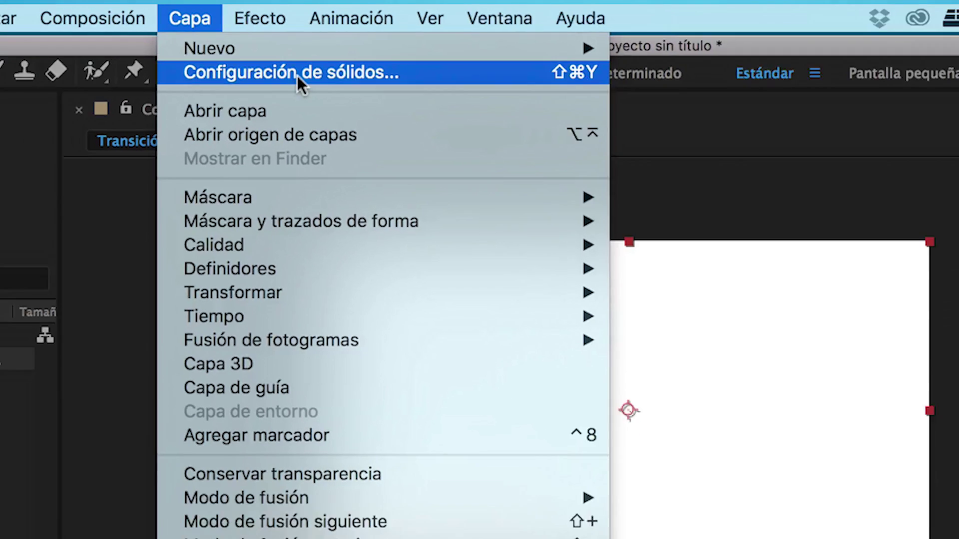
pyautogui.click(342, 42)
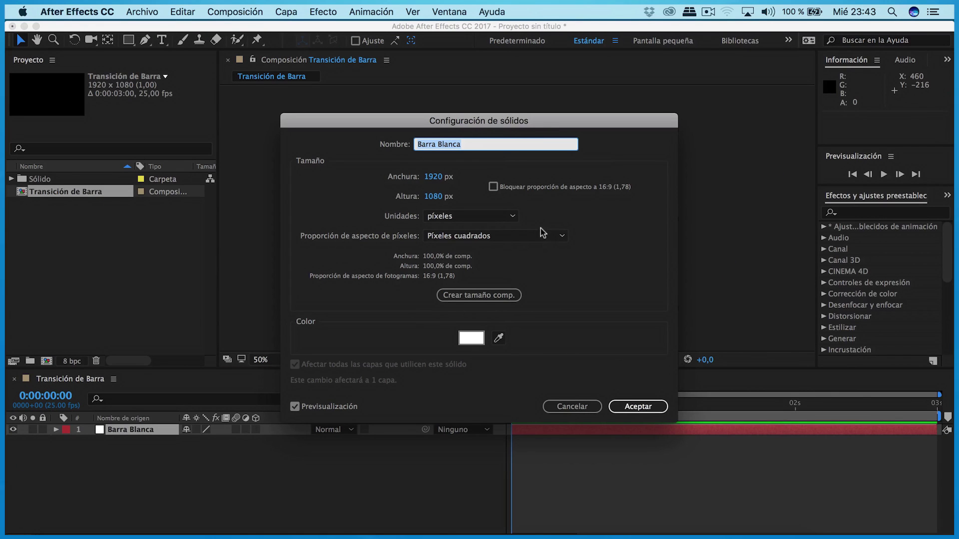
pyautogui.click(637, 406)
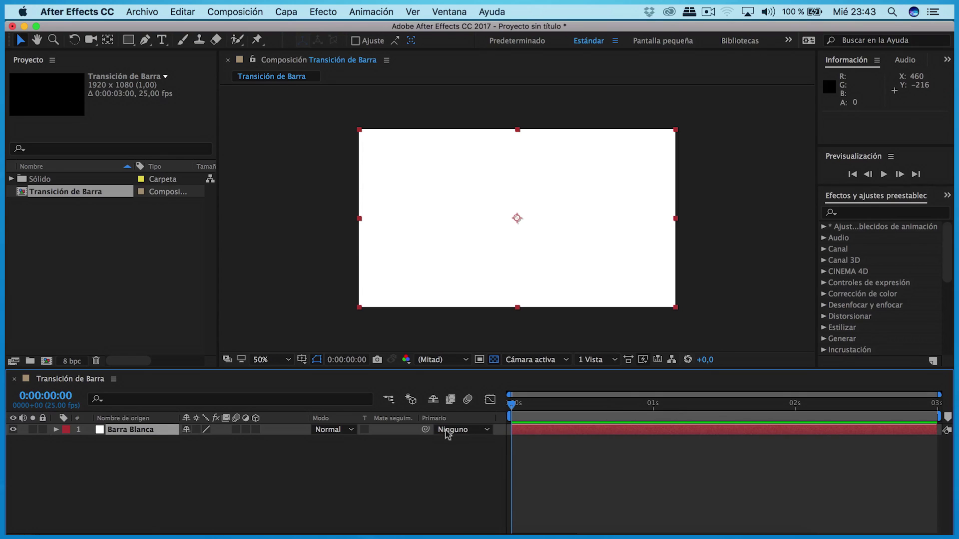
pyautogui.click(56, 430)
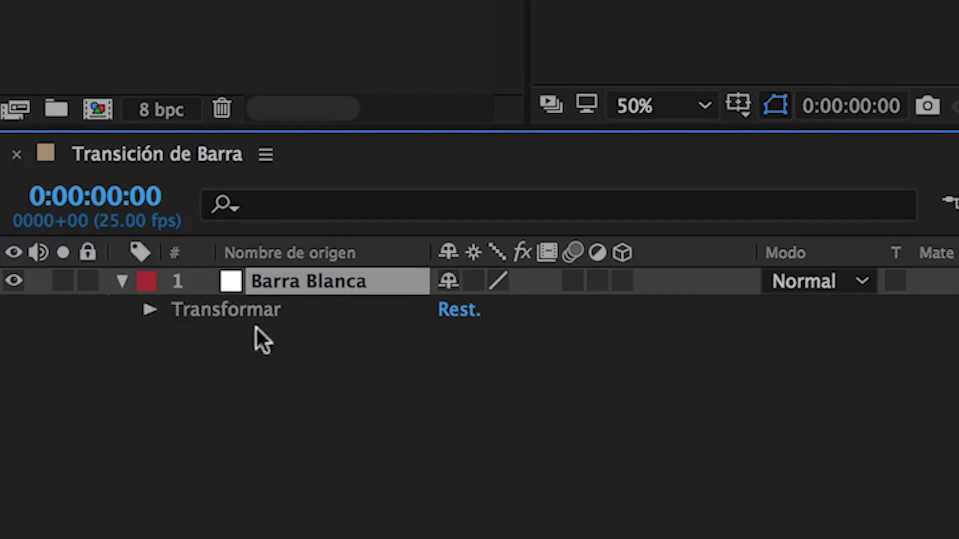
pyautogui.click(150, 310)
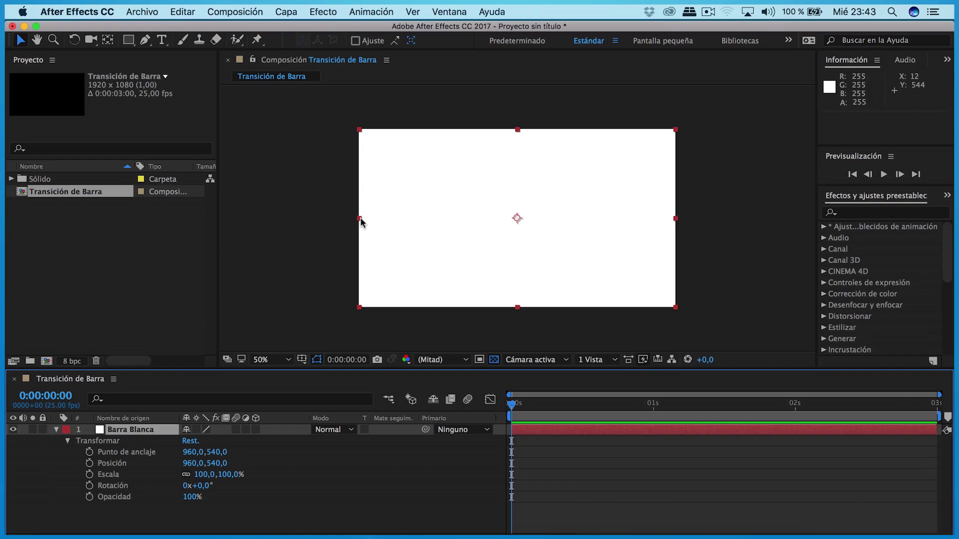
pyautogui.moveTo(359, 218); pyautogui.dragTo(498, 221)
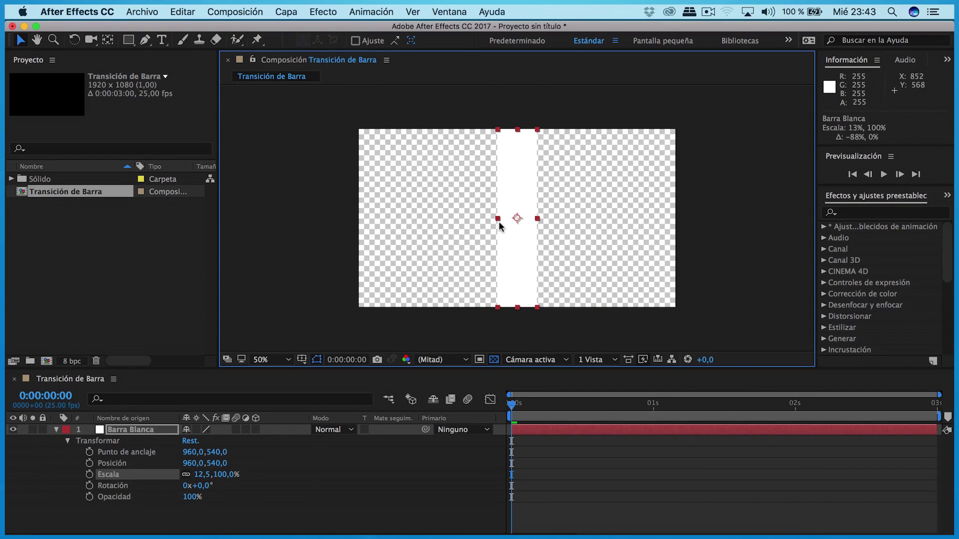
pyautogui.click(571, 250)
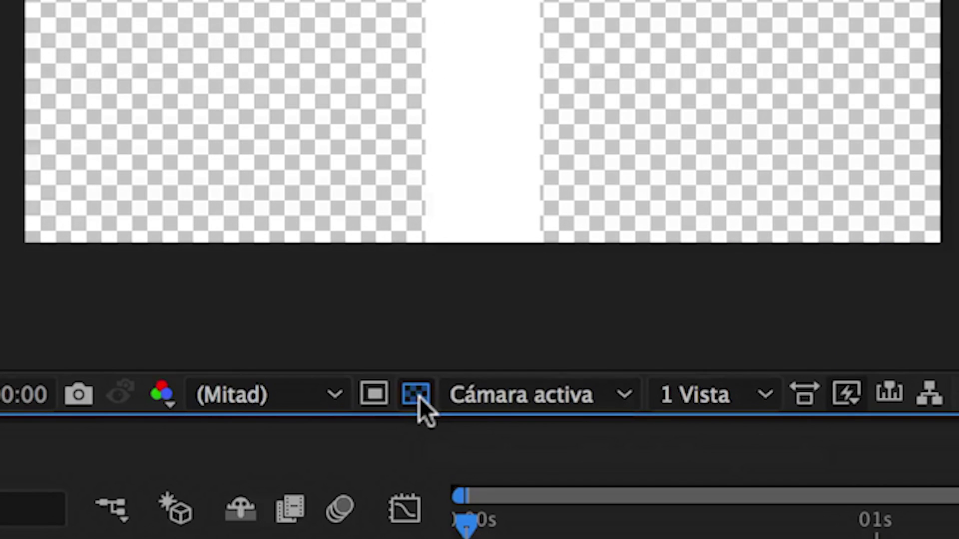
pyautogui.click(418, 395)
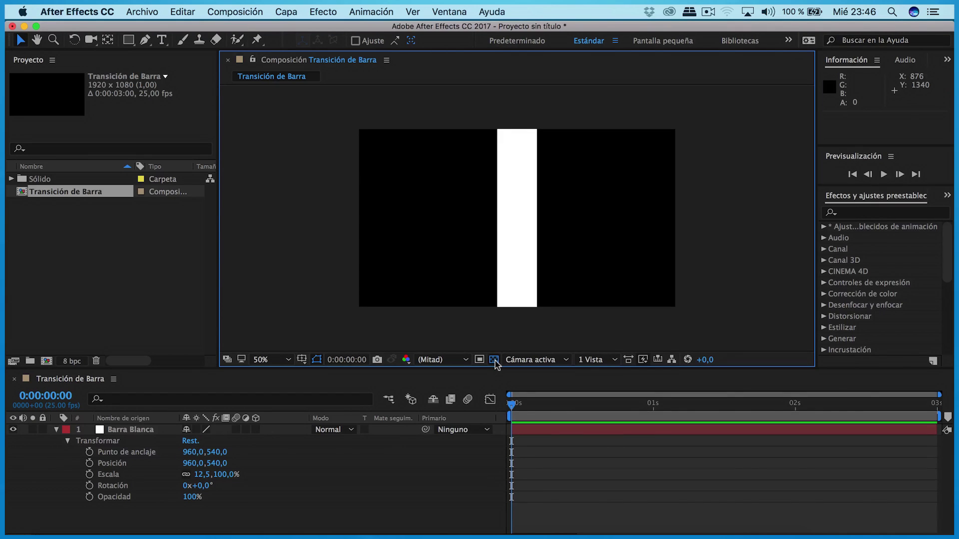
# Step: Add a bright orange (FFA900) solid layer named 'Barra Naranja'
pyautogui.click(496, 360)
pyautogui.click(495, 360)
pyautogui.click(285, 11)
pyautogui.moveTo(480, 29)
pyautogui.click(545, 46)
pyautogui.write('Barra Naranja')
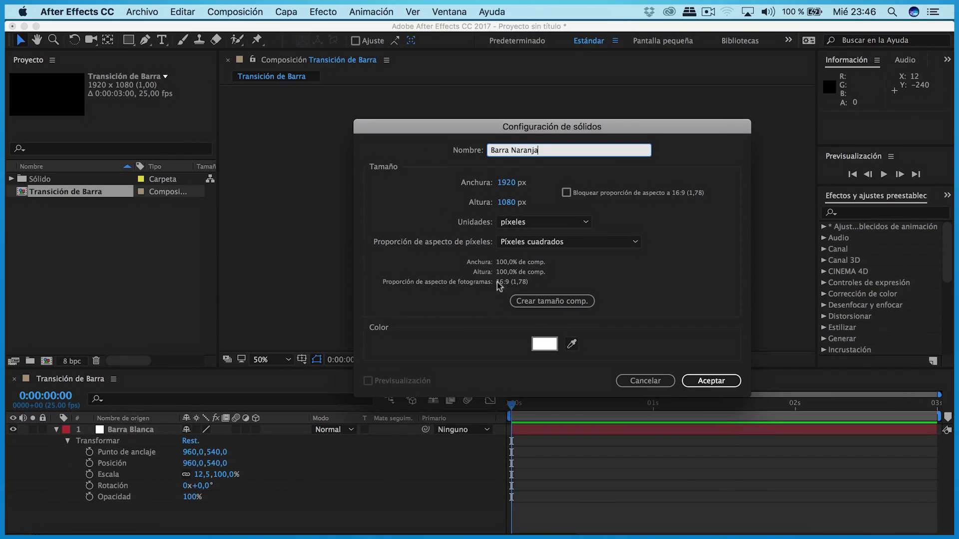
pyautogui.click(545, 343)
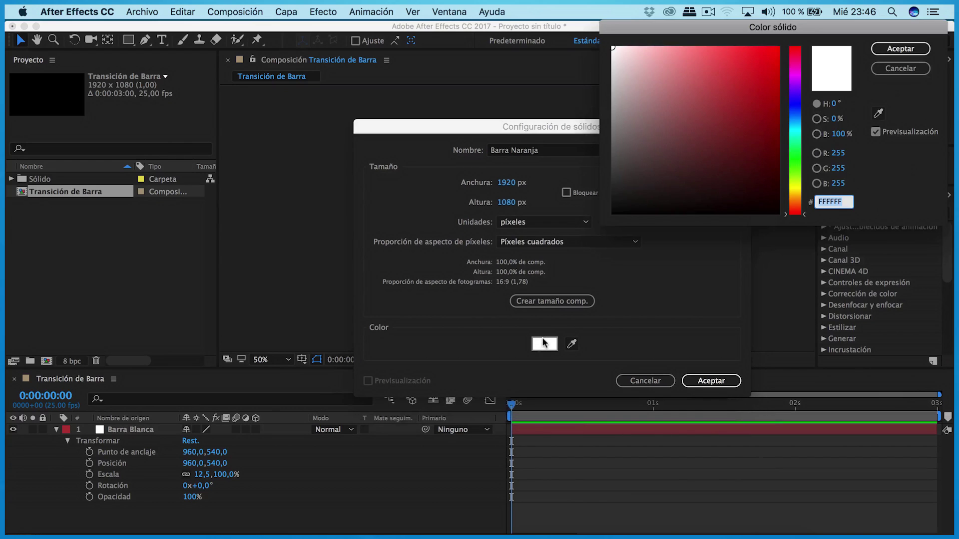
pyautogui.click(798, 195)
pyautogui.click(778, 48)
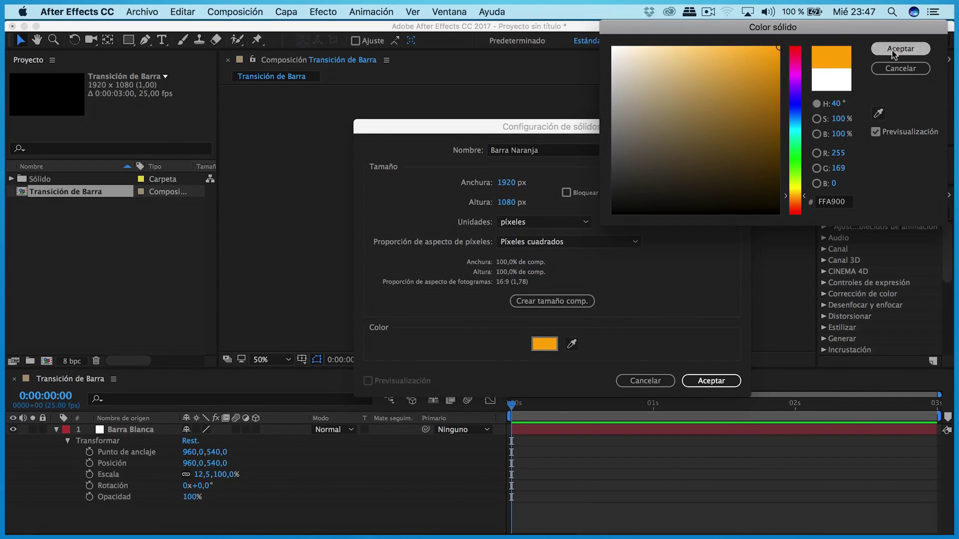
pyautogui.click(894, 54)
pyautogui.click(711, 381)
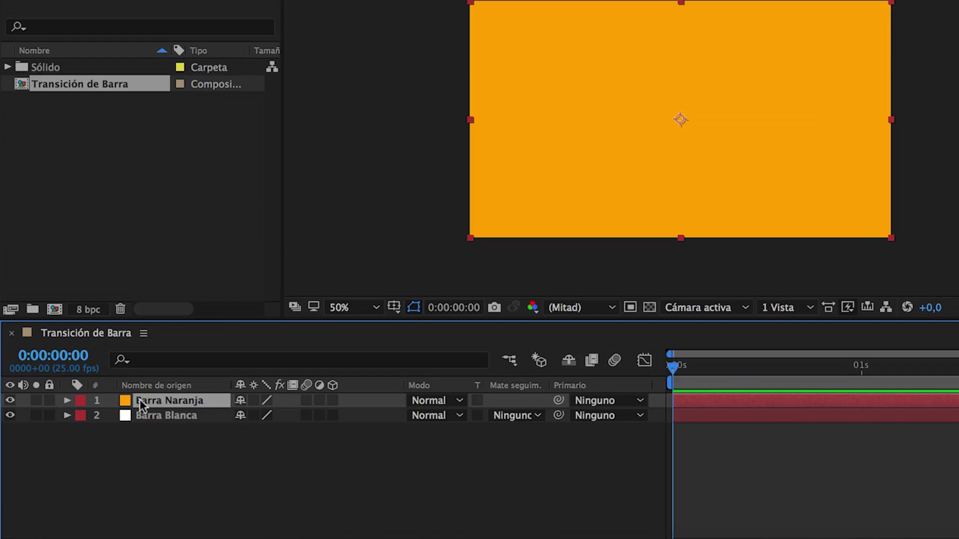
# Step: Keep Barra Naranja above Barra Blanca, narrow it to about 16% width, and select both bars
pyautogui.moveTo(139, 399)
pyautogui.mouseDown()
pyautogui.moveTo(148, 432)
pyautogui.moveTo(161, 437)
pyautogui.mouseUp()
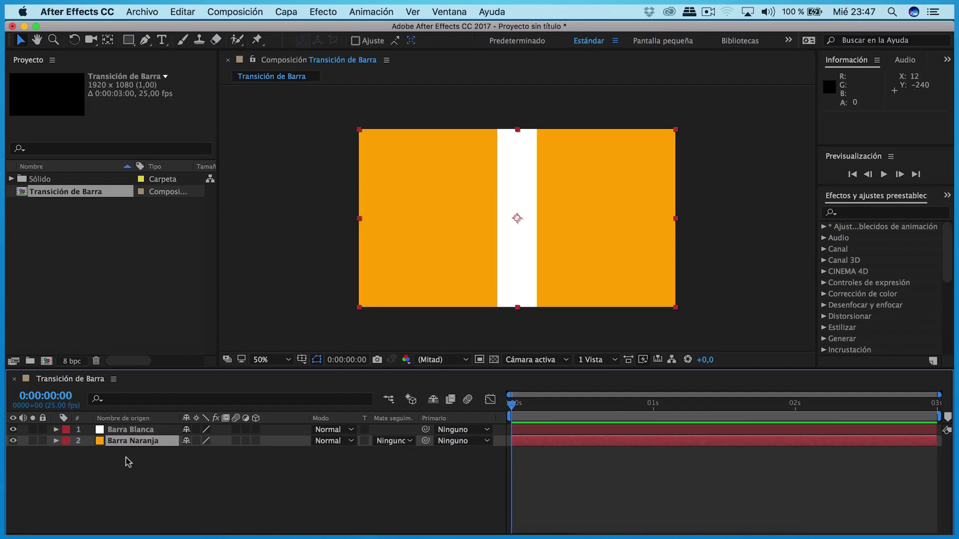
pyautogui.moveTo(125, 441); pyautogui.dragTo(126, 428)
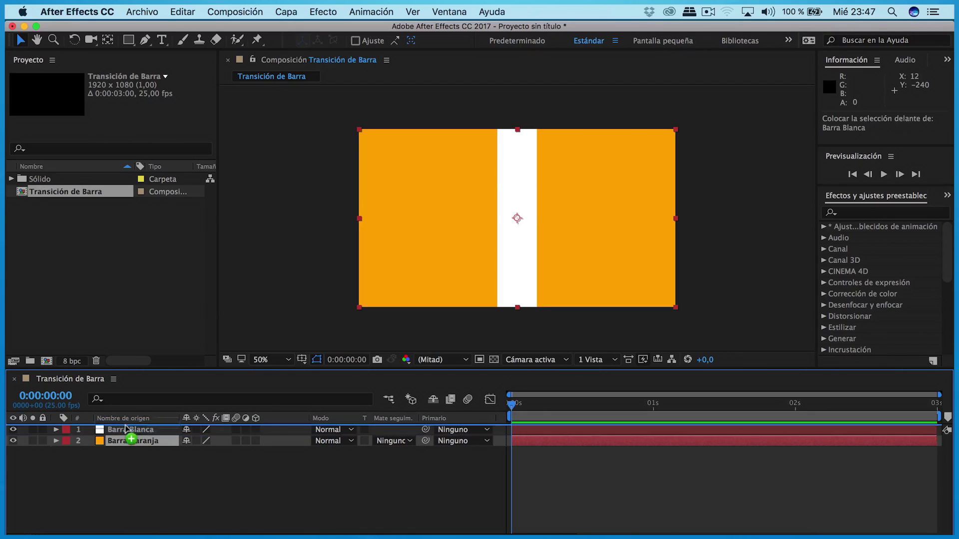
pyautogui.moveTo(359, 219); pyautogui.dragTo(517, 196)
pyautogui.click(523, 334)
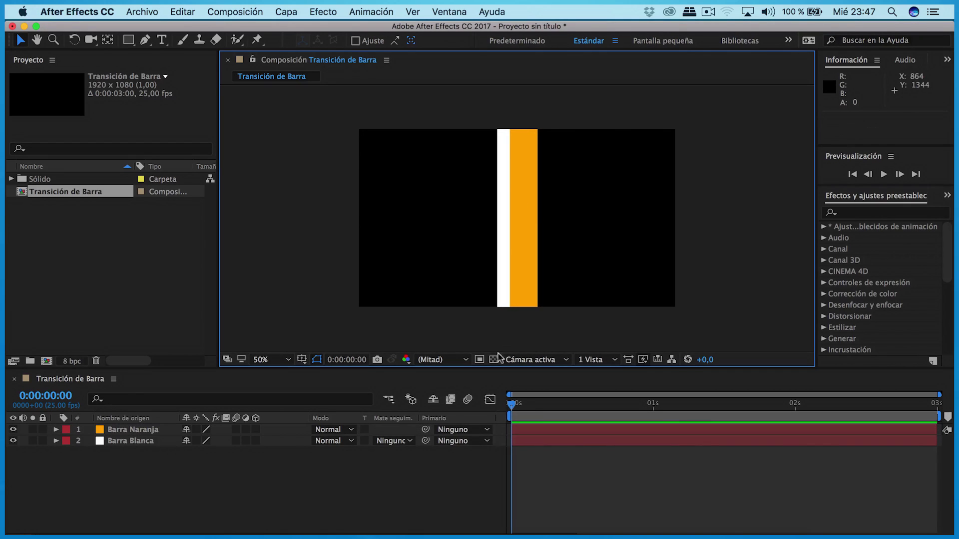
pyautogui.click(494, 360)
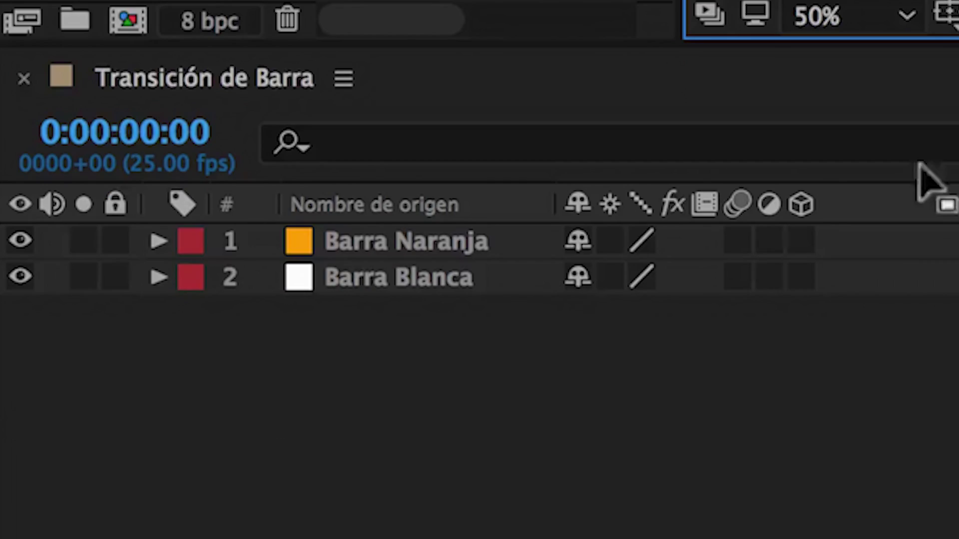
pyautogui.click(146, 431)
pyautogui.keyDown('shift'); pyautogui.click(451, 275); pyautogui.keyUp('shift')
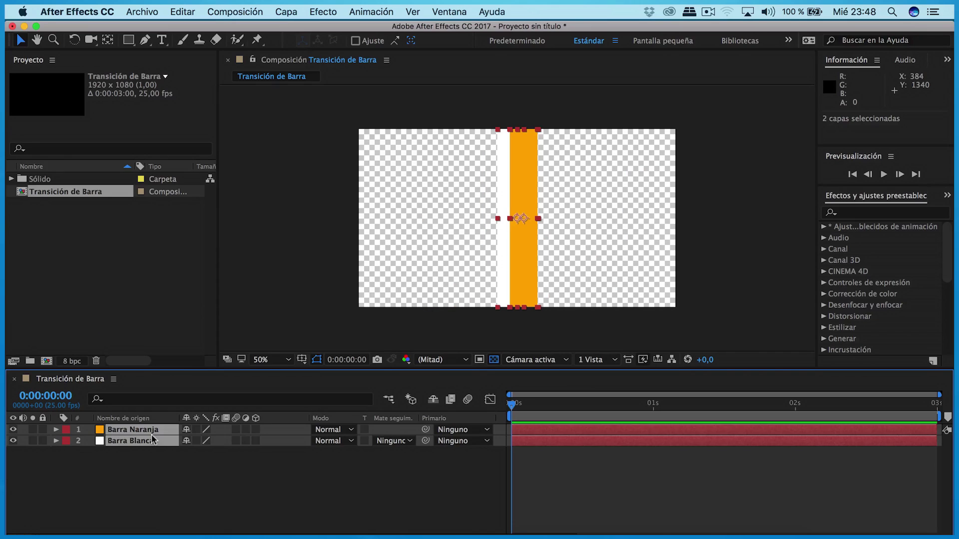
# Step: Precompose both bars as 'Barra Naranja y Blanca' with both precompose options unchecked
pyautogui.rightClick(151, 435)
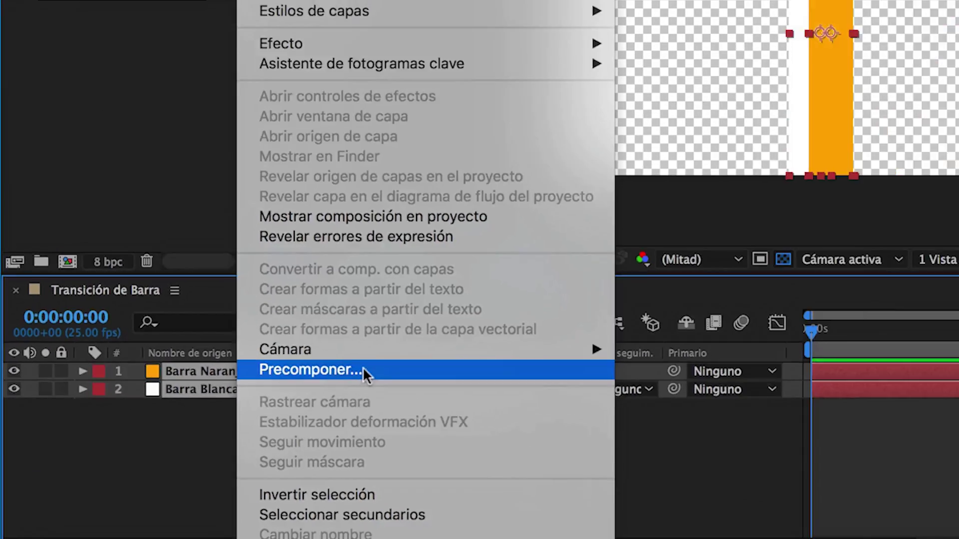
pyautogui.click(232, 428)
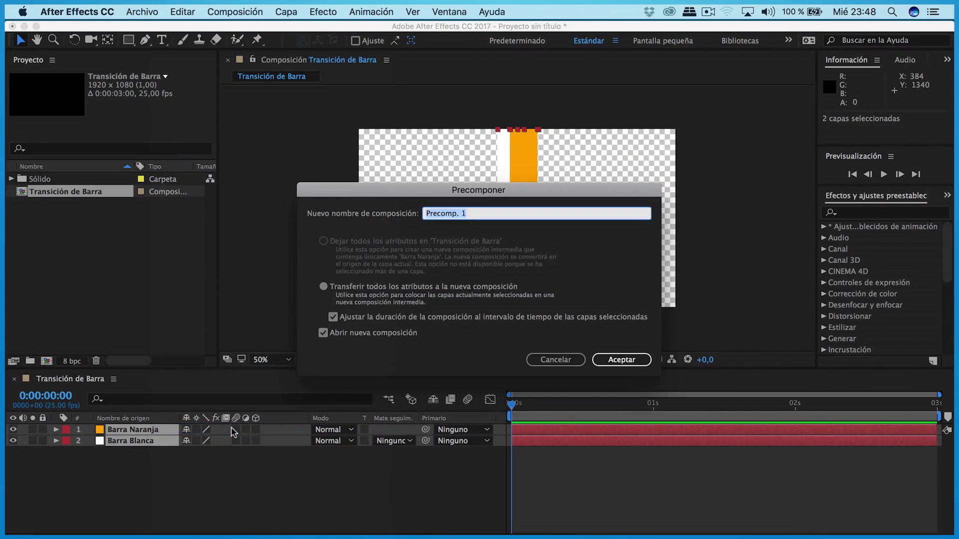
pyautogui.write('Barra Naranja y Blanca')
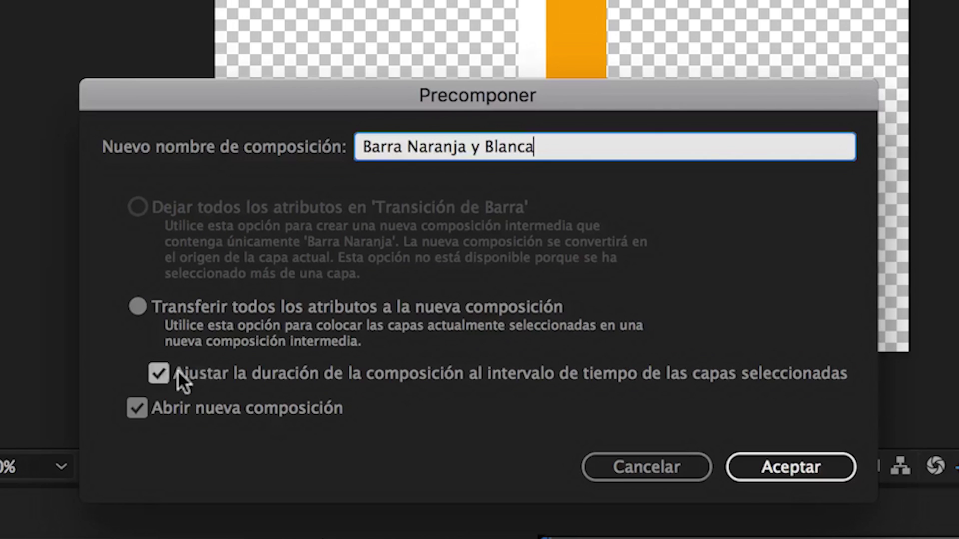
pyautogui.click(159, 373)
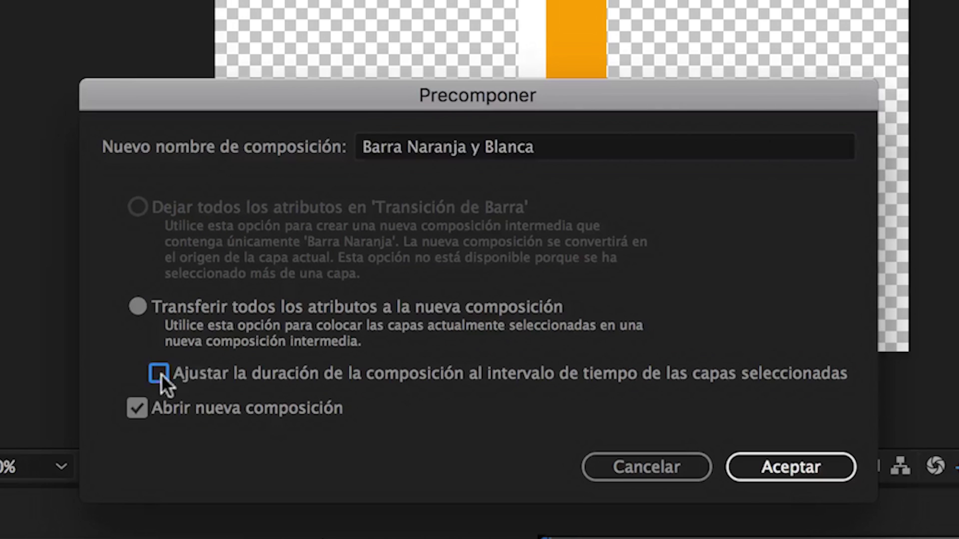
pyautogui.click(141, 411)
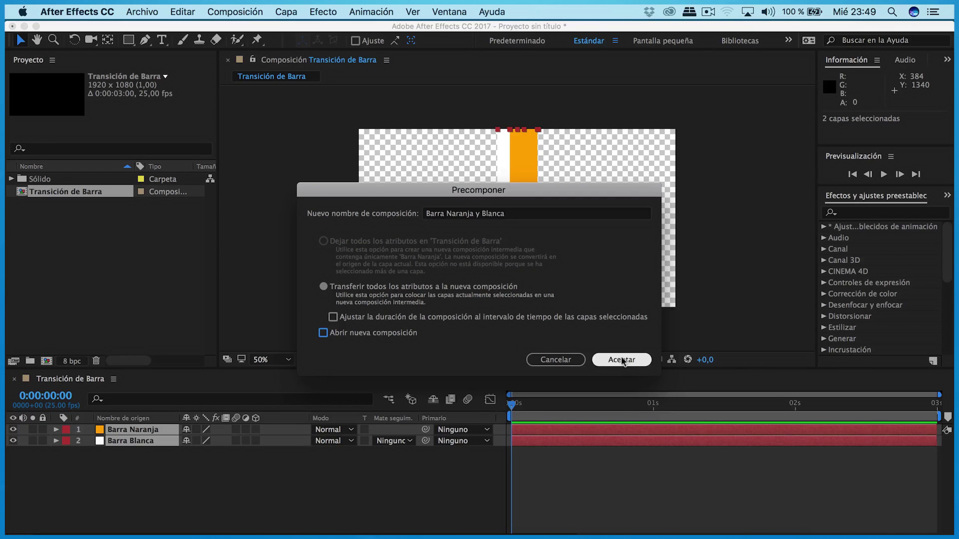
pyautogui.click(623, 363)
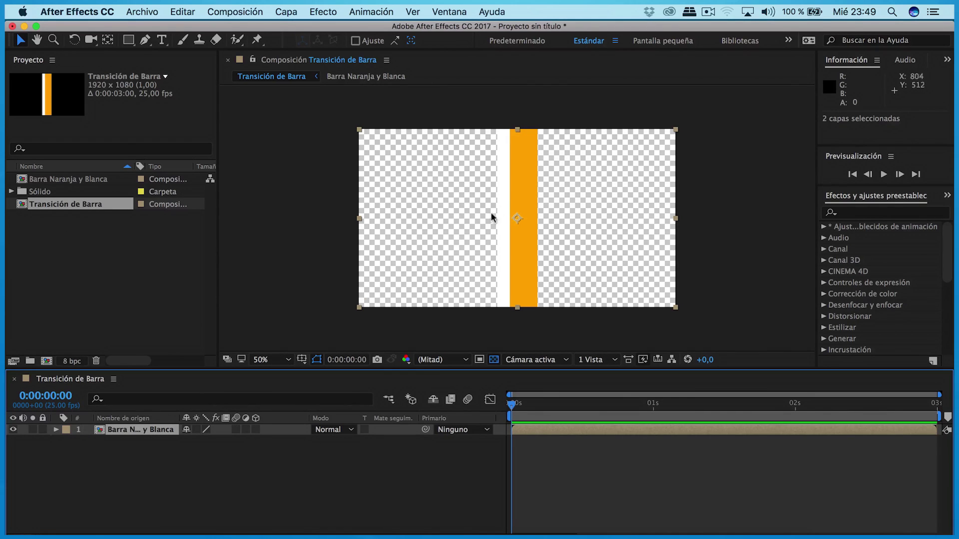
# Step: Undo the accidental nudge of the precomp layer and expand its Transformar properties
pyautogui.click(504, 202)
pyautogui.moveTo(504, 202); pyautogui.dragTo(507, 195)
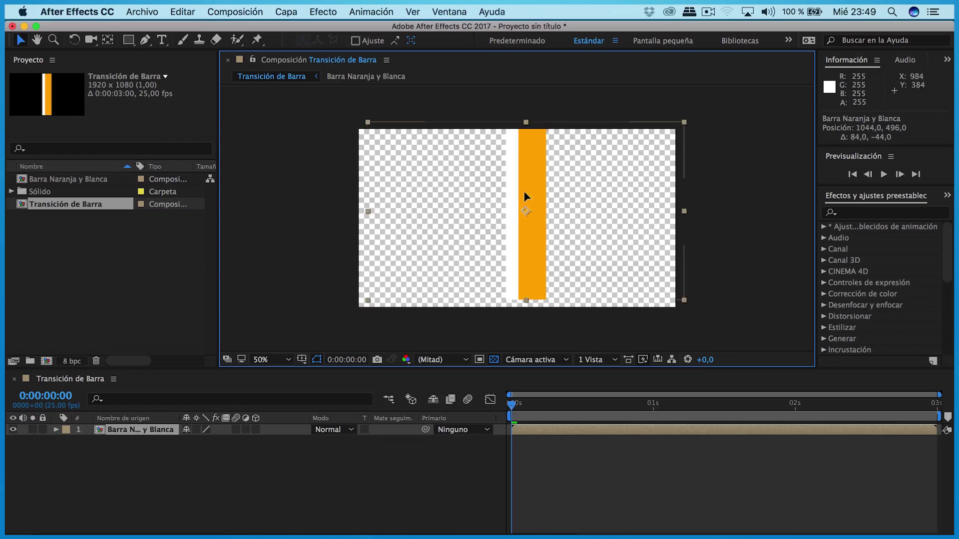
pyautogui.press('super+z')
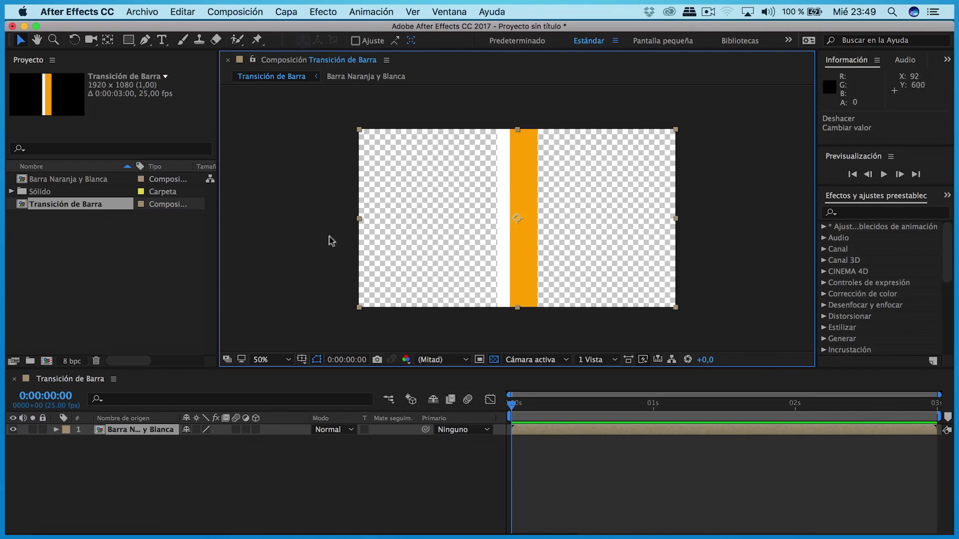
pyautogui.click(57, 430)
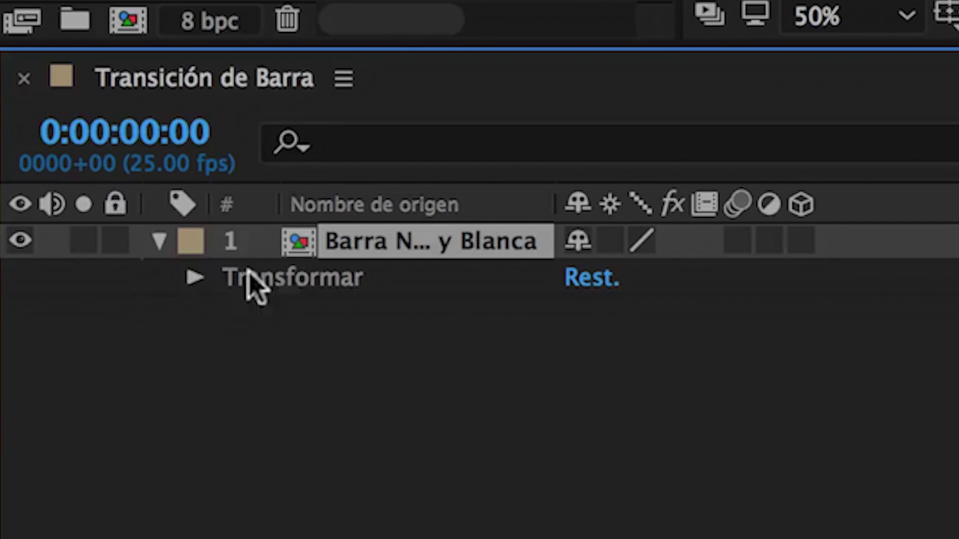
pyautogui.click(194, 280)
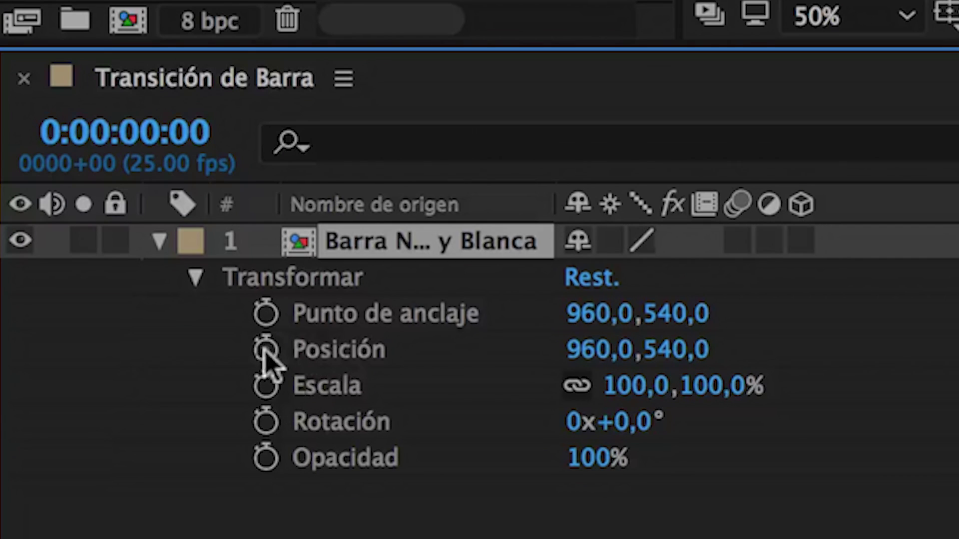
# Step: Keyframe Position from -130,540 at 0s to 2048,540 near 1s, then return to frame 0
pyautogui.click(90, 463)
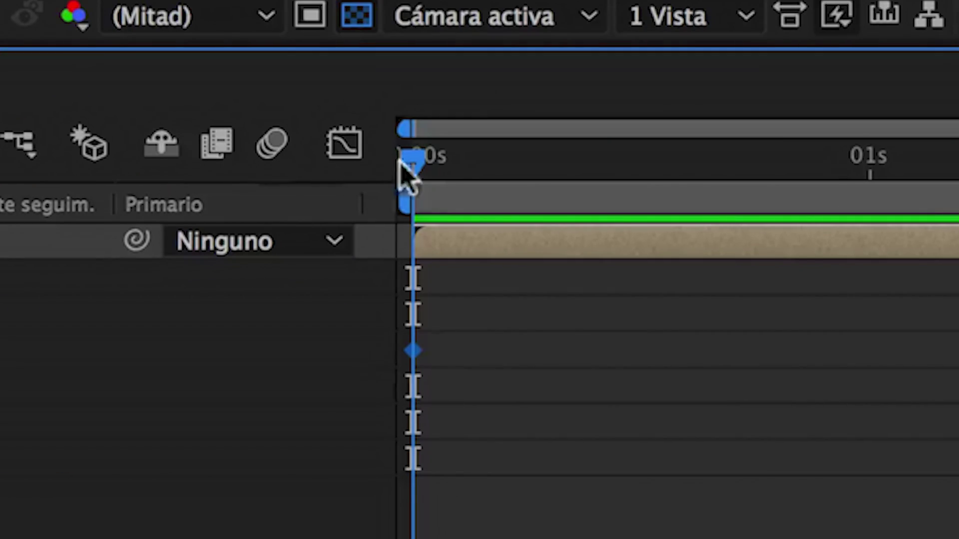
pyautogui.moveTo(419, 157)
pyautogui.mouseDown()
pyautogui.moveTo(467, 157)
pyautogui.moveTo(385, 175)
pyautogui.mouseUp()
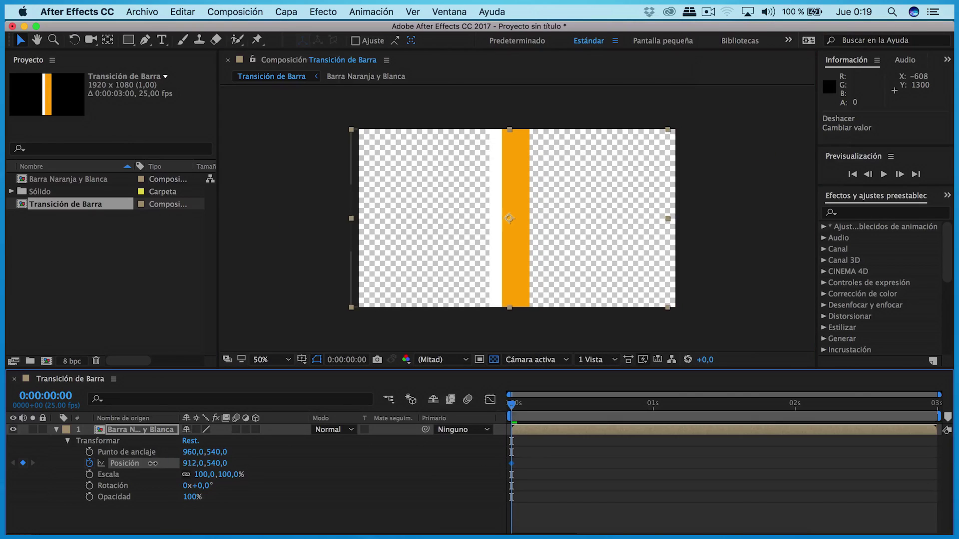
pyautogui.moveTo(273, 449); pyautogui.dragTo(253, 449)
pyautogui.moveTo(7, 456); pyautogui.dragTo(8, 487)
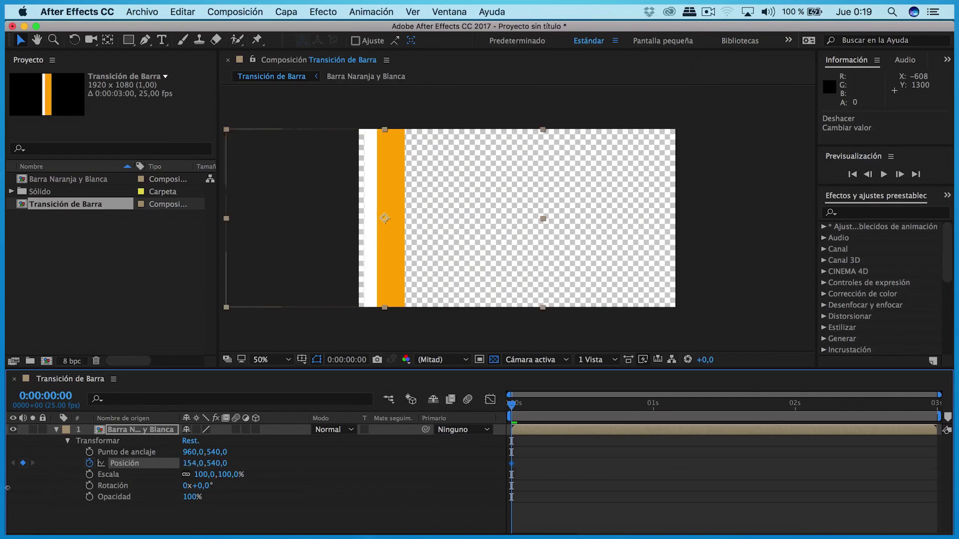
pyautogui.moveTo(7, 488); pyautogui.dragTo(7, 500)
pyautogui.click(530, 409)
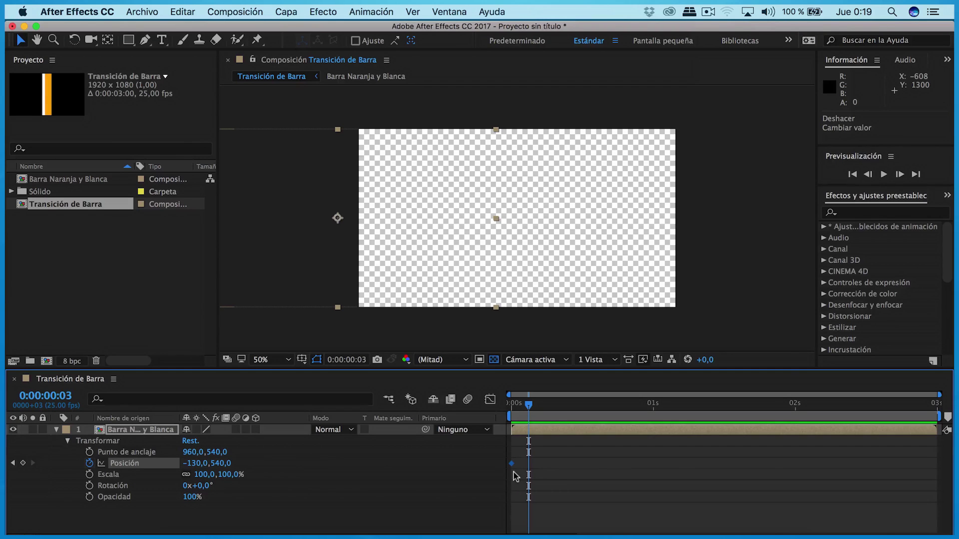
pyautogui.moveTo(534, 411); pyautogui.dragTo(668, 437)
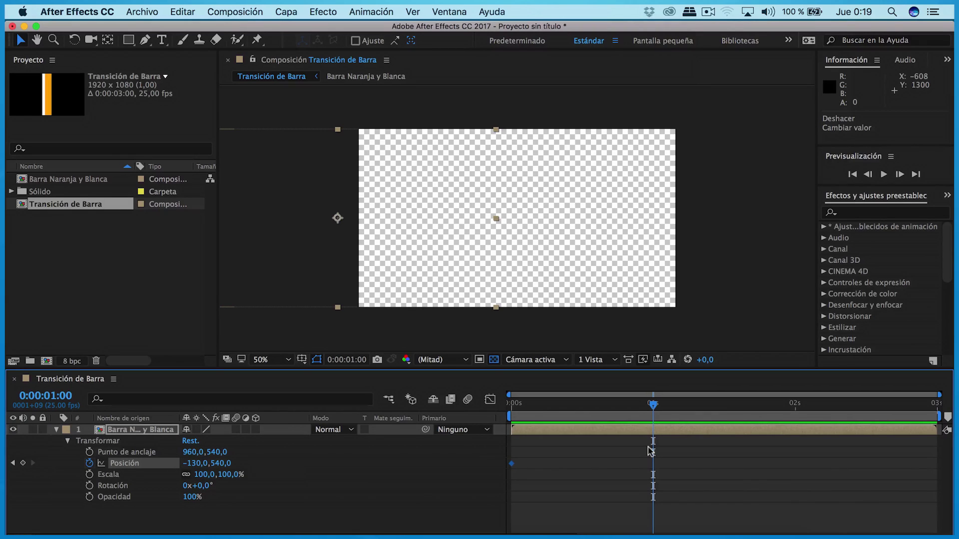
pyautogui.moveTo(196, 463)
pyautogui.mouseDown()
pyautogui.moveTo(374, 437)
pyautogui.moveTo(216, 462)
pyautogui.mouseUp()
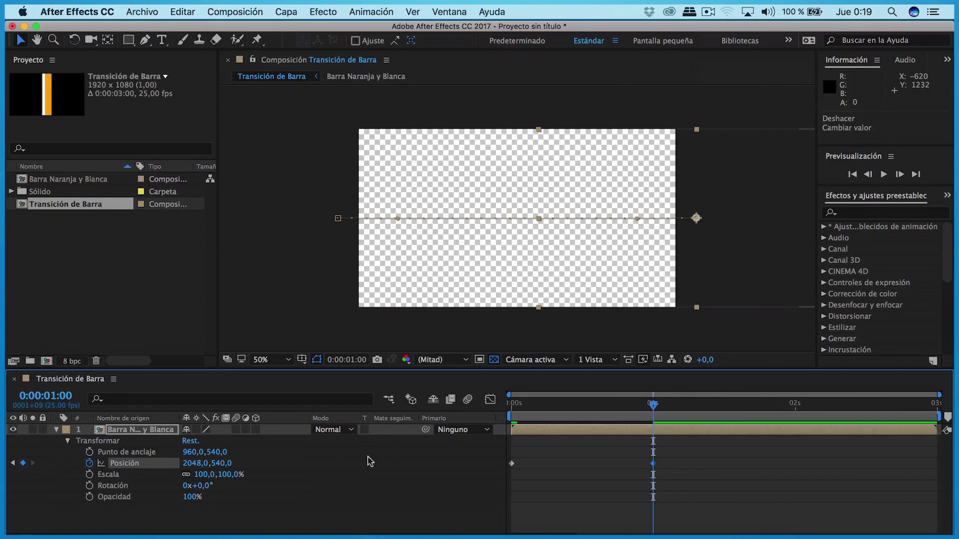
pyautogui.click(659, 407)
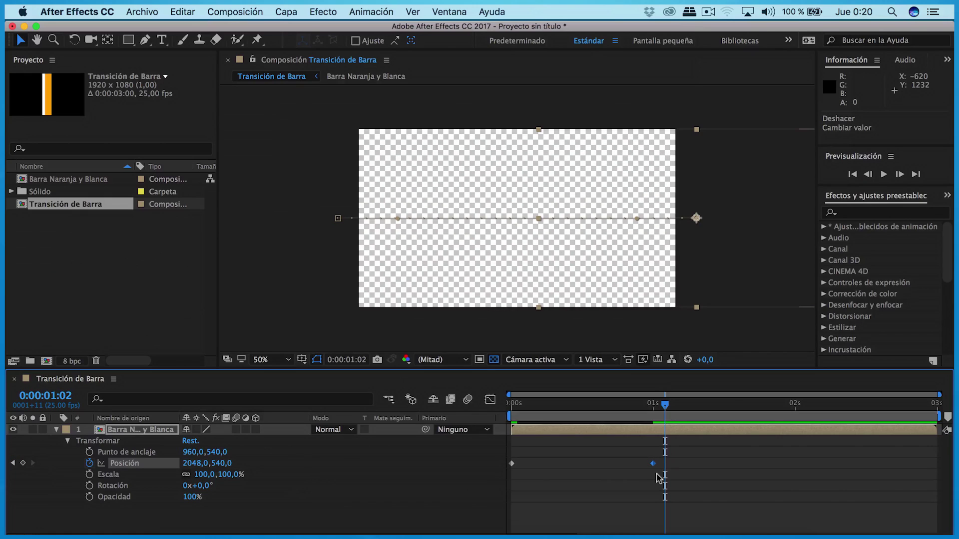
pyautogui.moveTo(664, 406); pyautogui.dragTo(502, 432)
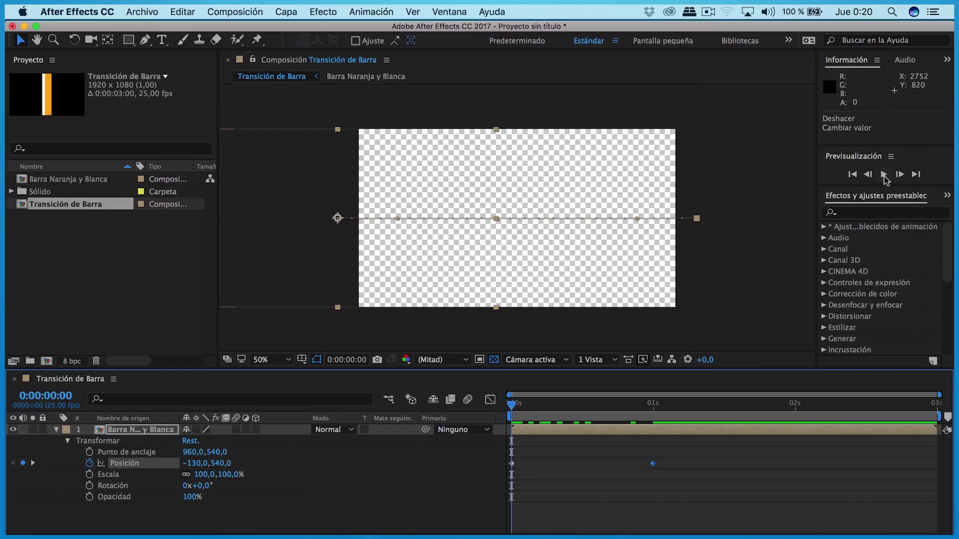
# Step: Preview the slide and move the second Position keyframe slightly before 1 second
pyautogui.click(680, 299)
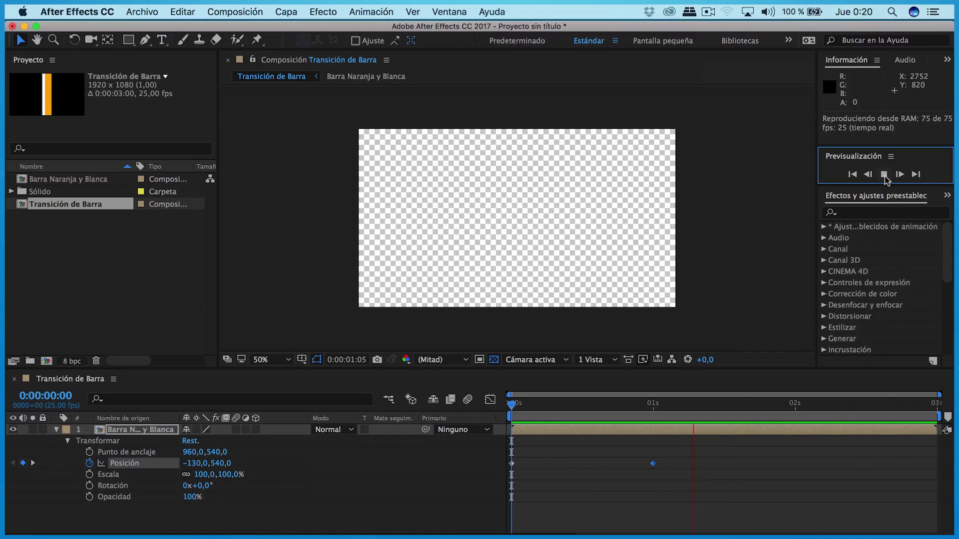
pyautogui.press('space')
pyautogui.click(781, 482)
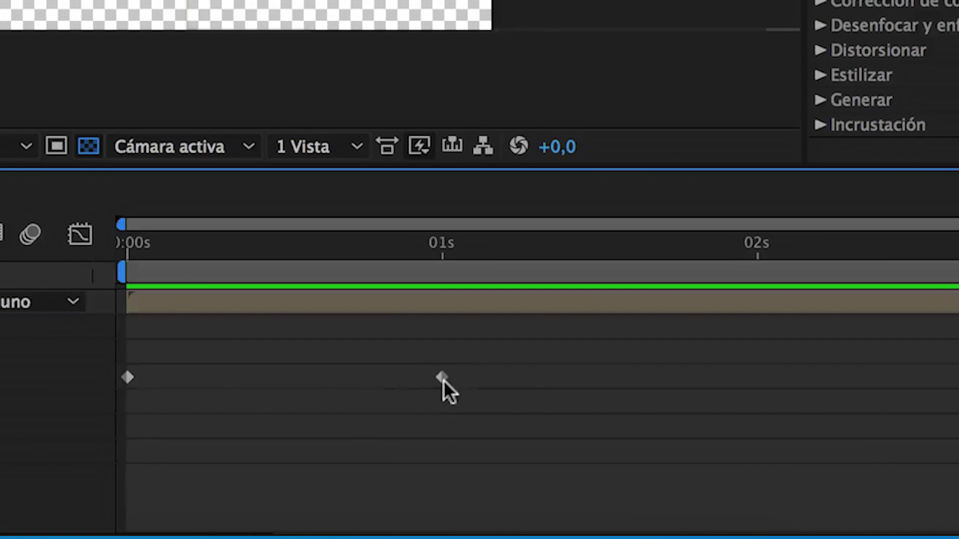
pyautogui.click(442, 378)
pyautogui.moveTo(442, 379); pyautogui.dragTo(421, 386)
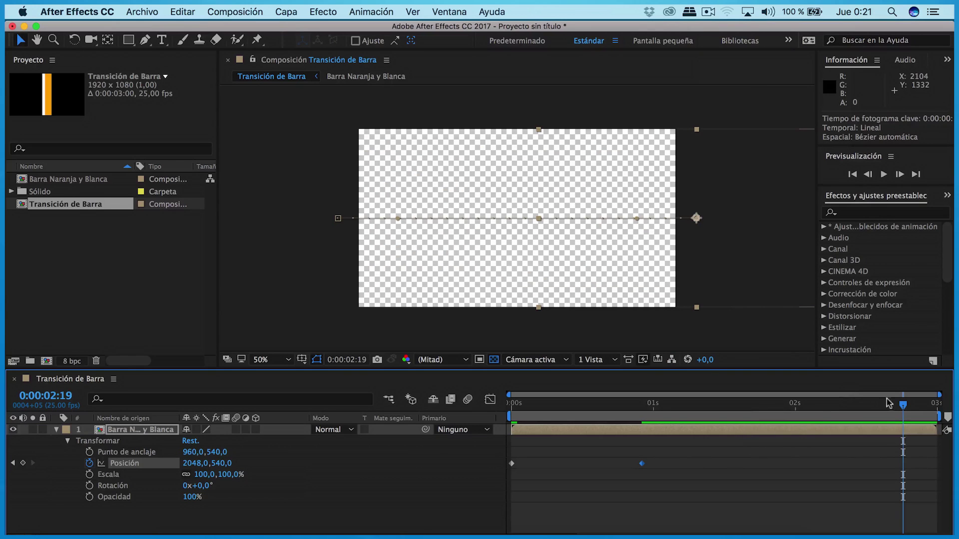
# Step: Replay the slide from frame 0 over black, then restore the transparency checkerboard
pyautogui.moveTo(902, 405); pyautogui.dragTo(490, 453)
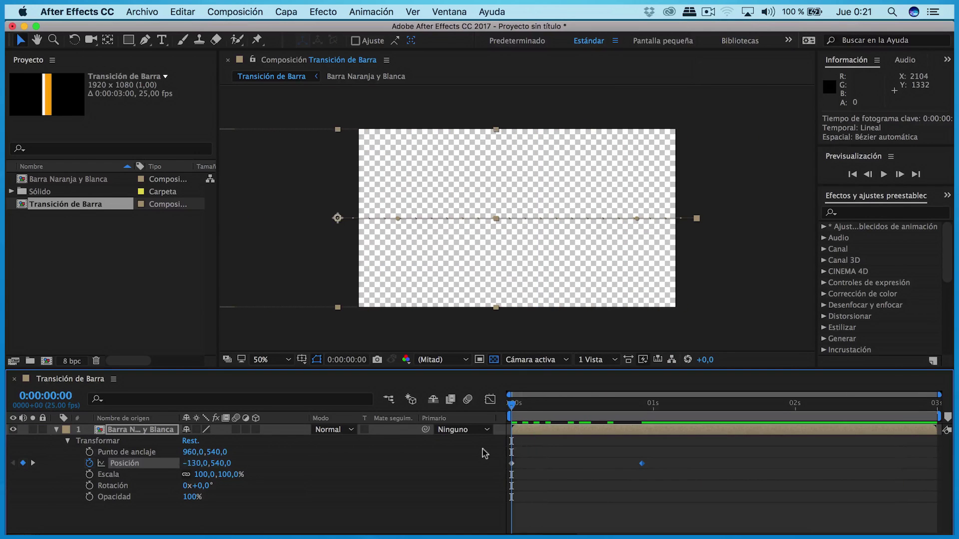
pyautogui.press('space')
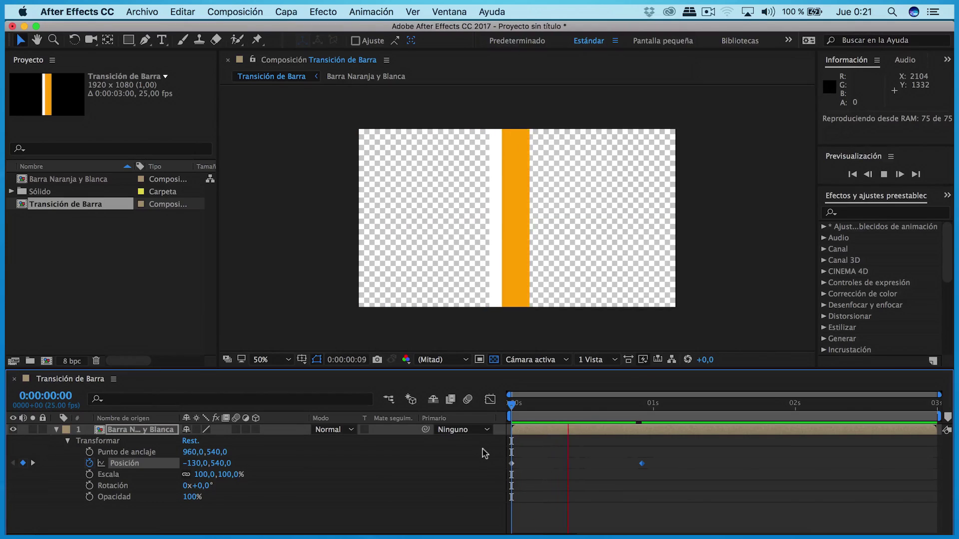
pyautogui.press('space')
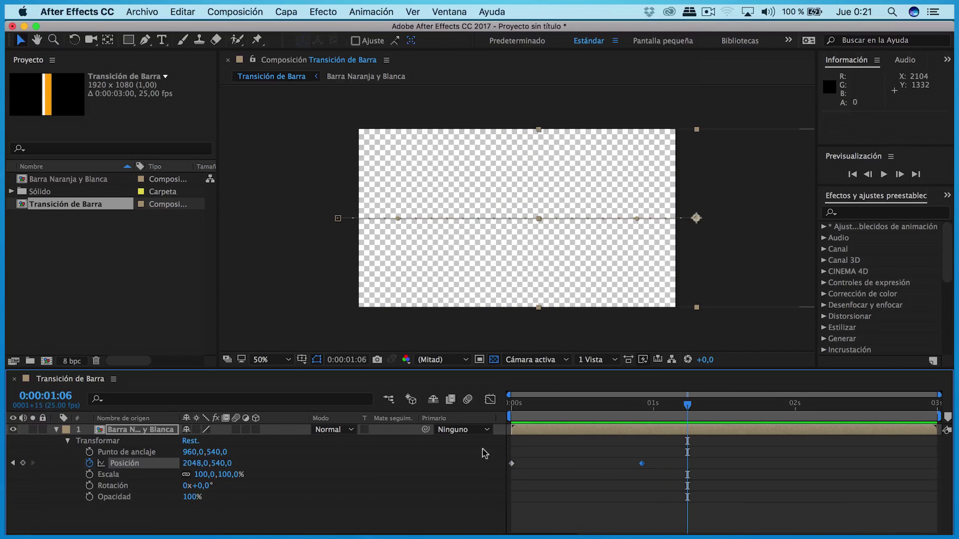
pyautogui.click(493, 360)
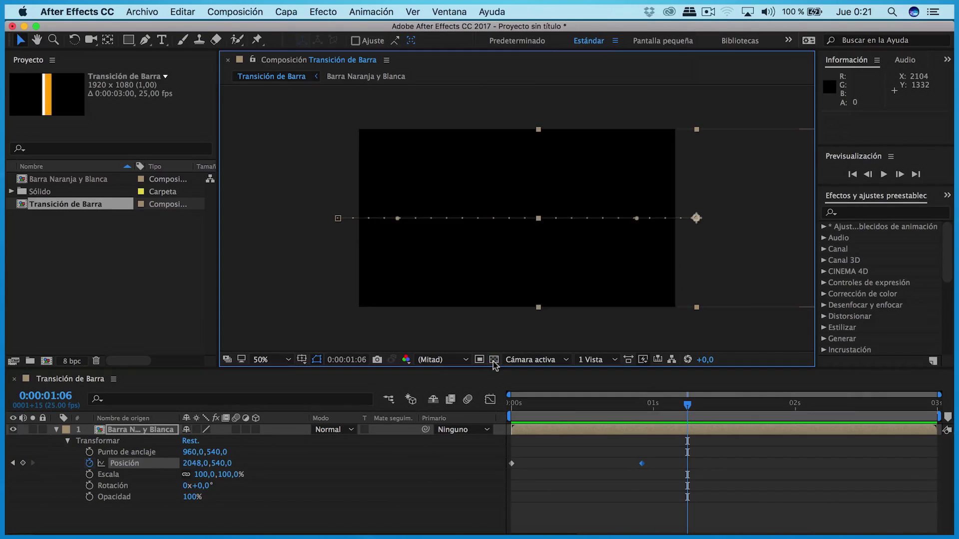
pyautogui.moveTo(663, 403); pyautogui.dragTo(499, 420)
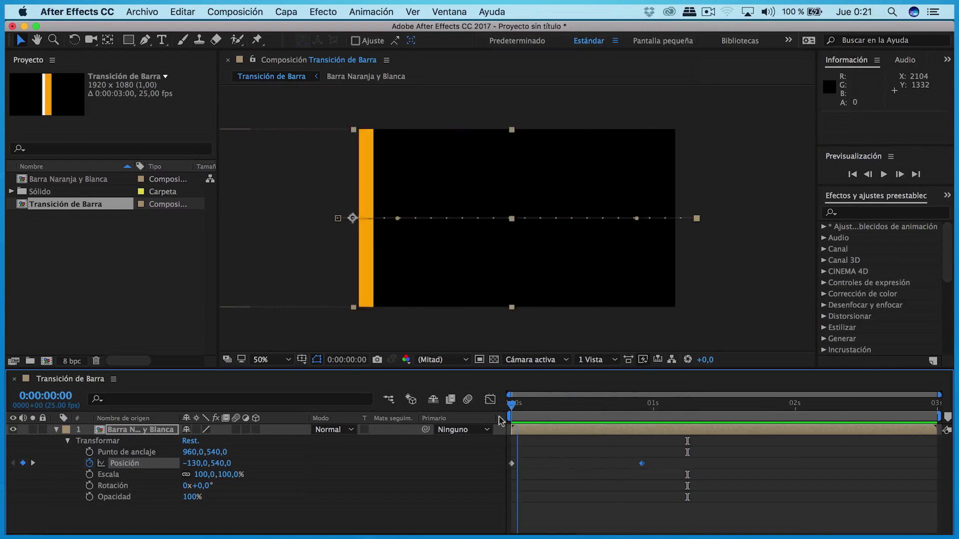
pyautogui.click(883, 174)
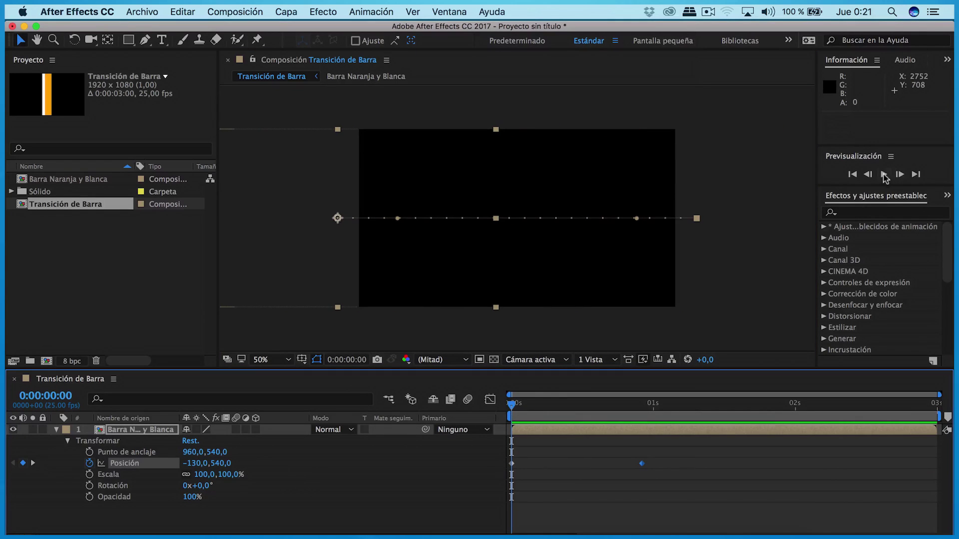
pyautogui.click(884, 175)
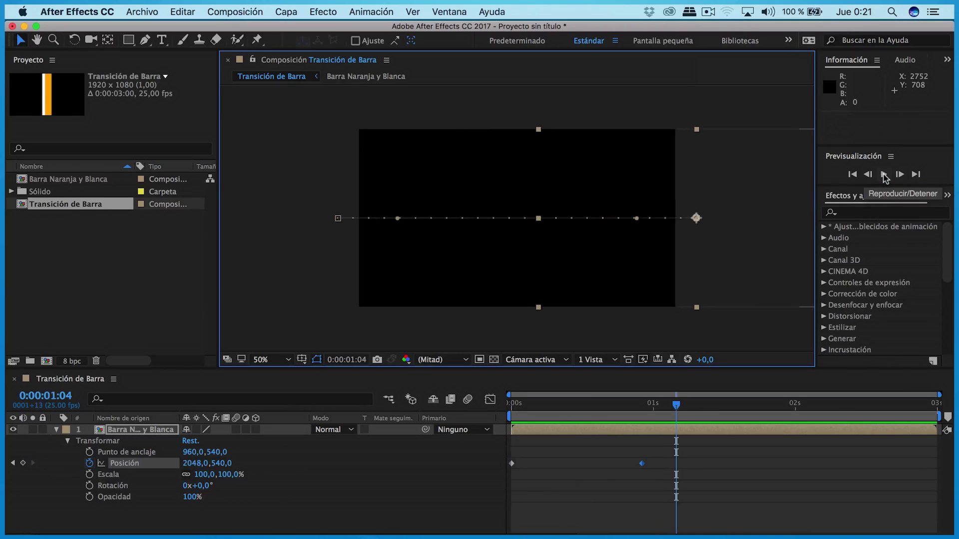
pyautogui.click(494, 360)
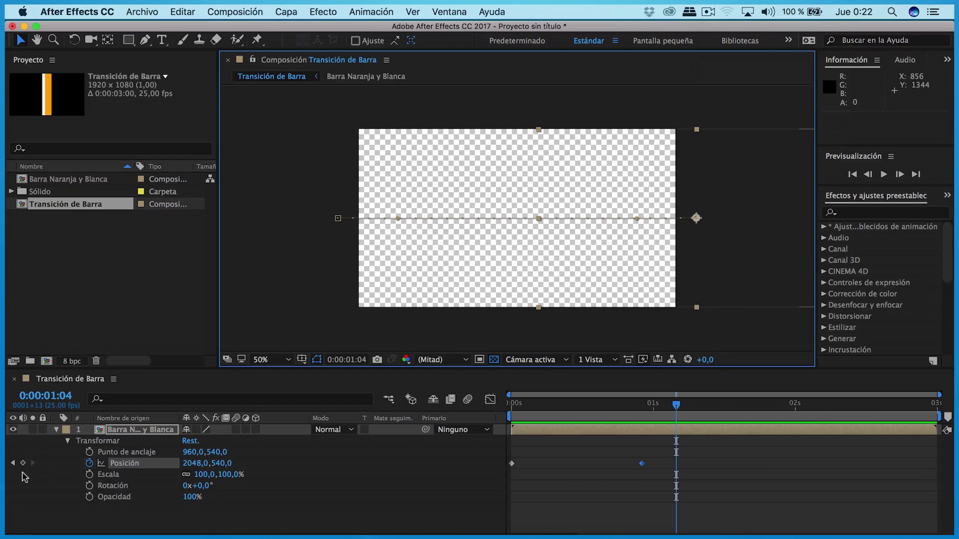
# Step: Keyframe Scale at 100% at the second Position key and unlinked 27% width at frame 2
pyautogui.click(13, 463)
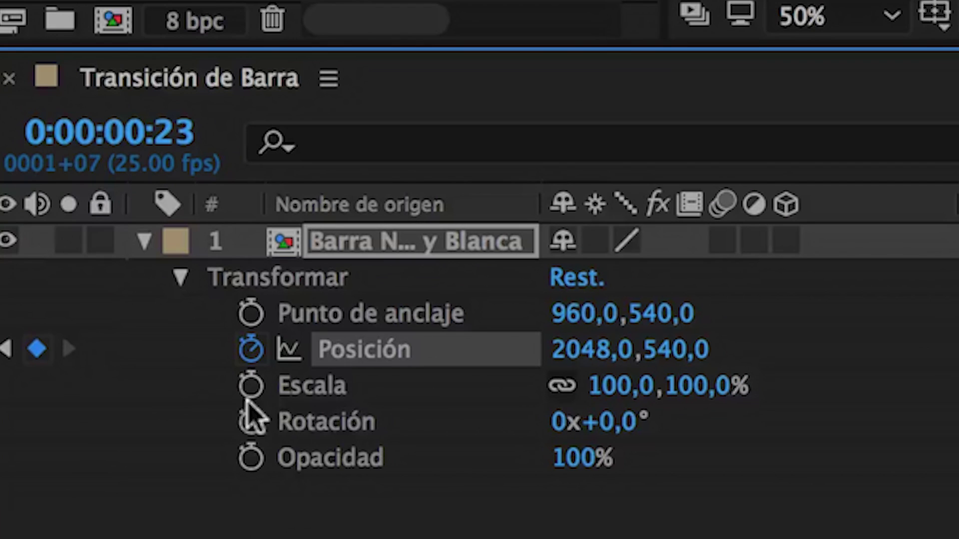
pyautogui.click(250, 387)
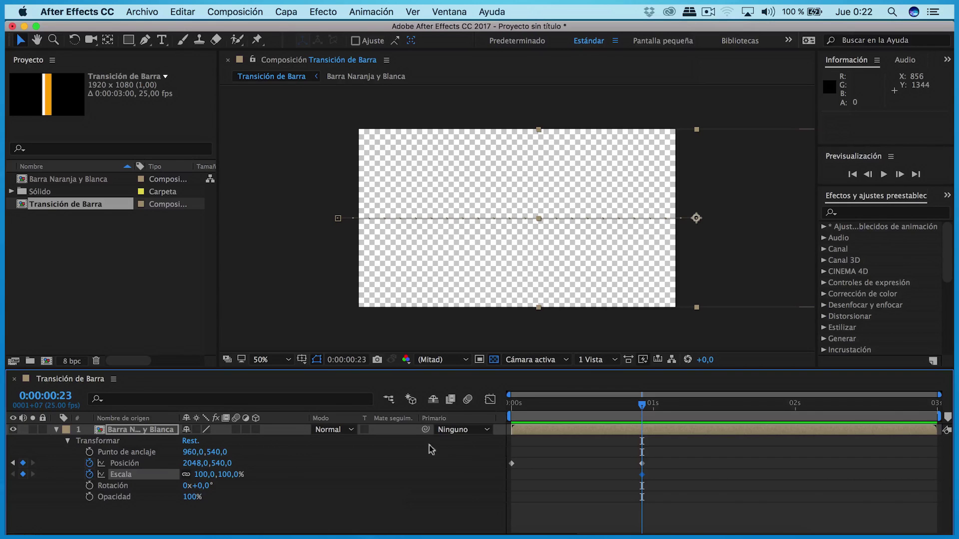
pyautogui.moveTo(641, 403); pyautogui.dragTo(519, 433)
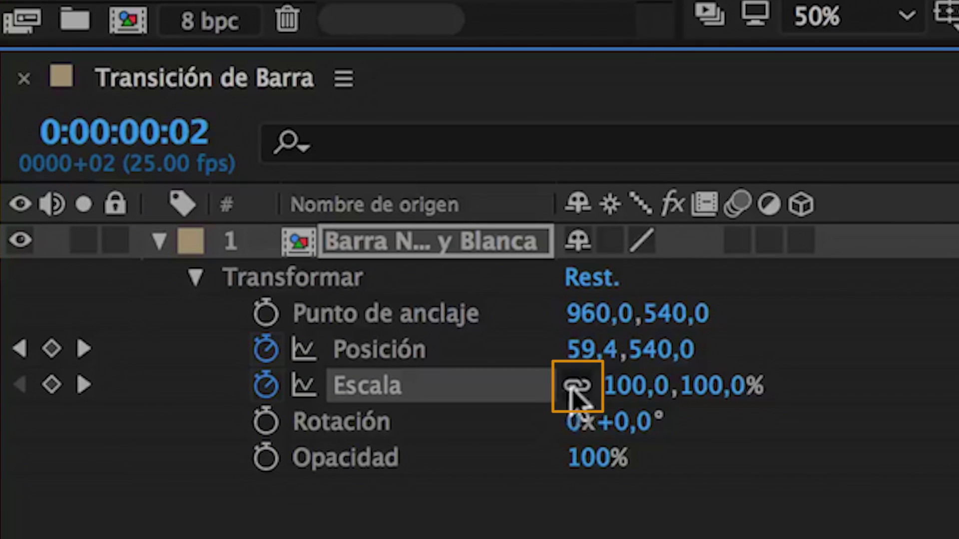
pyautogui.click(569, 392)
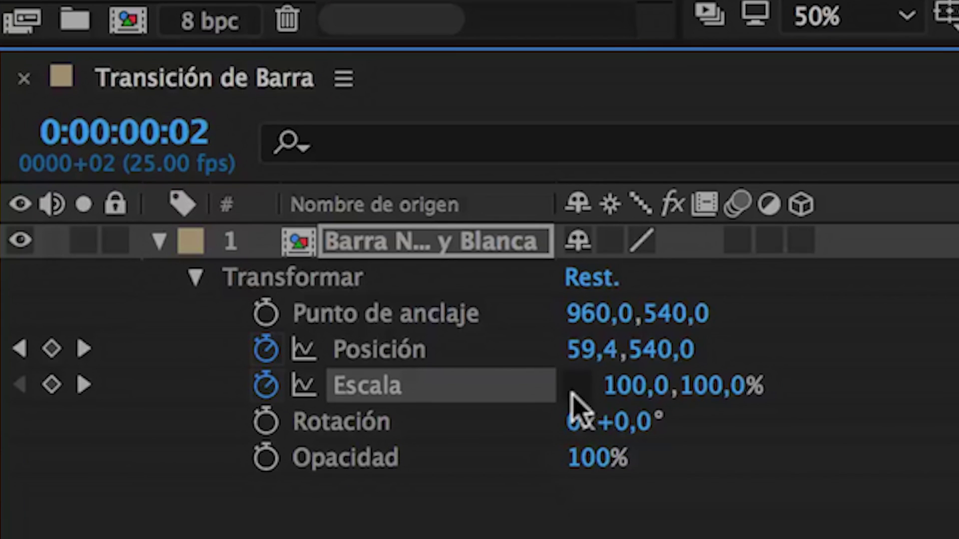
pyautogui.click(185, 476)
pyautogui.moveTo(202, 474)
pyautogui.mouseDown()
pyautogui.moveTo(169, 485)
pyautogui.moveTo(194, 479)
pyautogui.mouseUp()
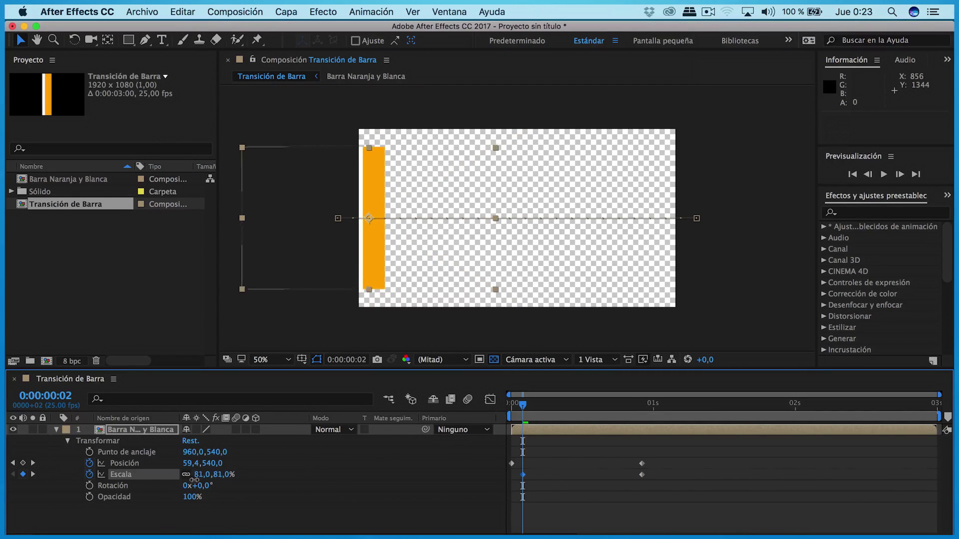
pyautogui.moveTo(194, 480); pyautogui.dragTo(208, 483)
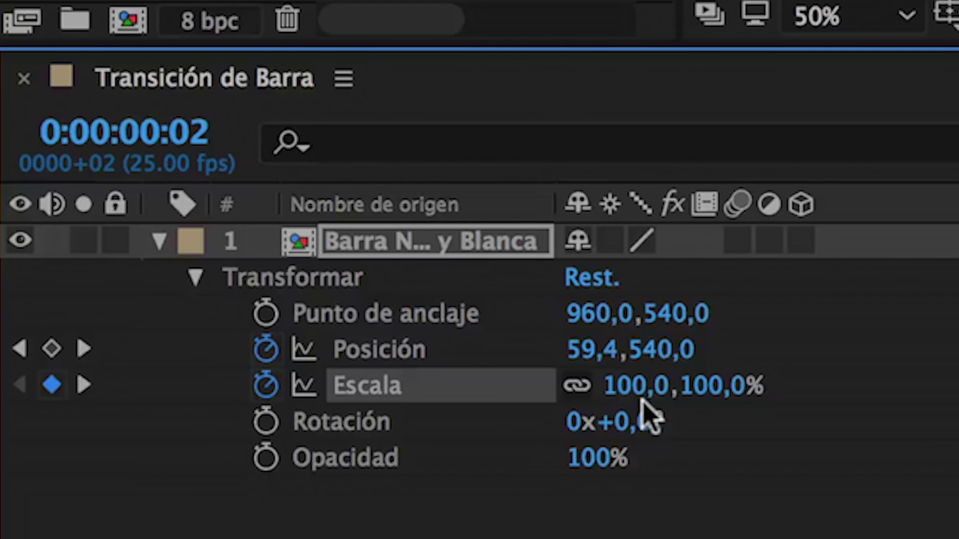
pyautogui.click(577, 385)
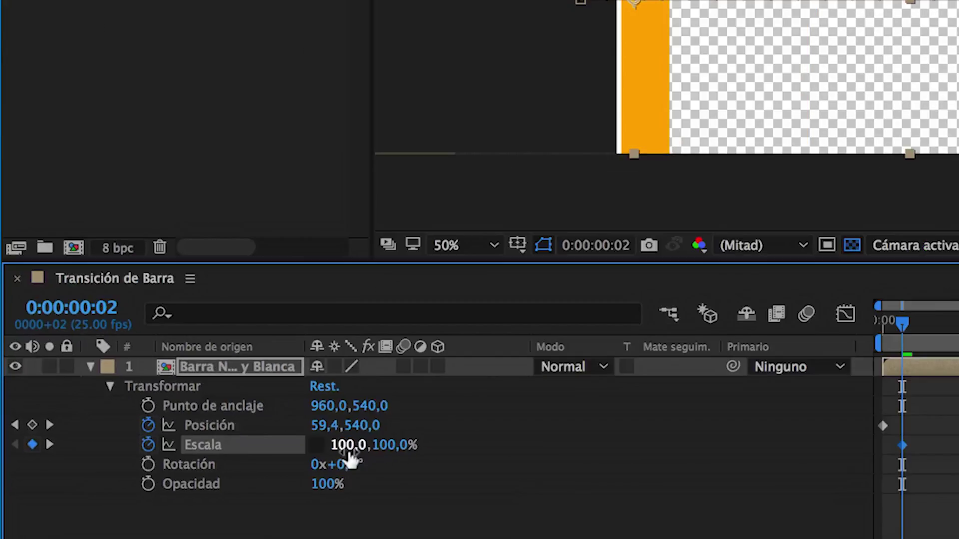
pyautogui.moveTo(204, 476)
pyautogui.mouseDown()
pyautogui.moveTo(221, 474)
pyautogui.moveTo(158, 483)
pyautogui.mouseUp()
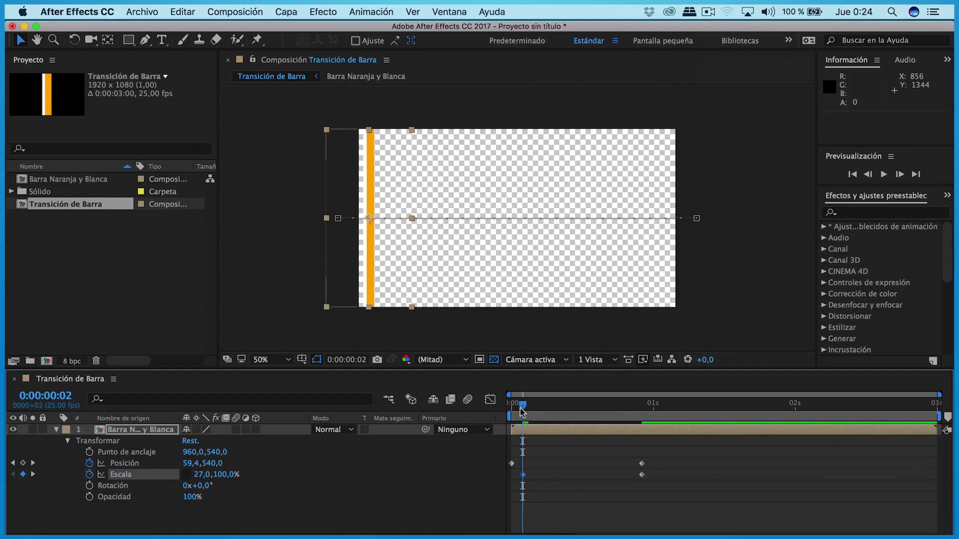
# Step: Preview the widening slide over black and checkerboard, ending parked at frame 12
pyautogui.moveTo(520, 411); pyautogui.dragTo(498, 413)
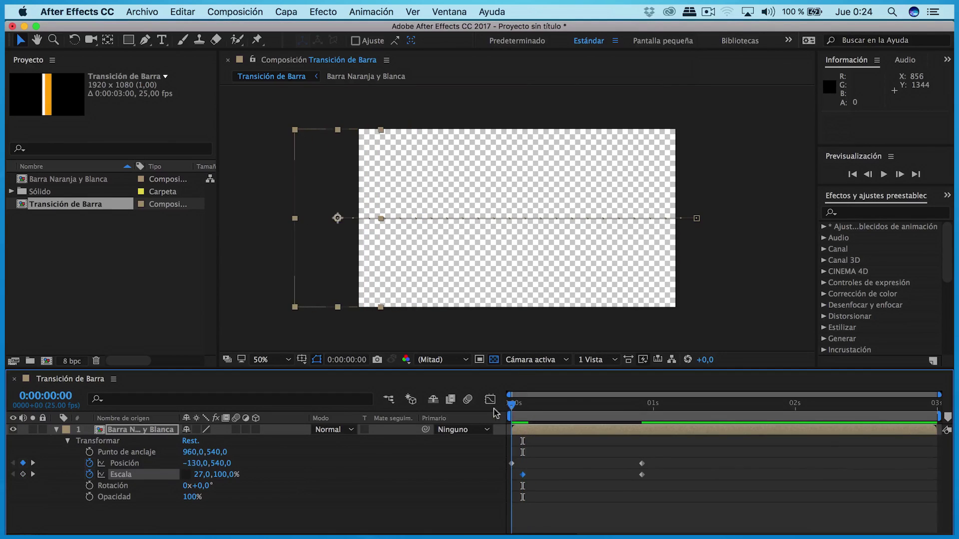
pyautogui.click(884, 175)
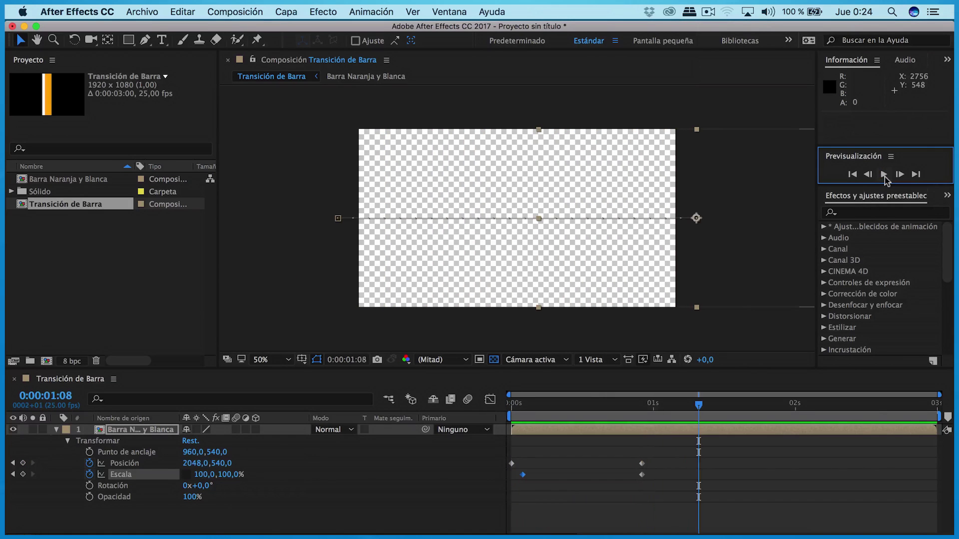
pyautogui.click(493, 360)
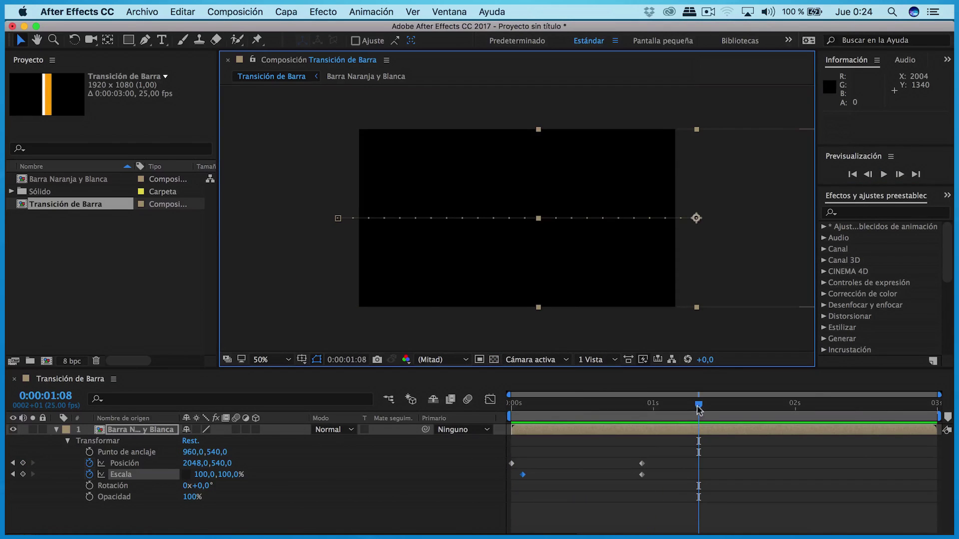
pyautogui.moveTo(698, 409); pyautogui.dragTo(498, 414)
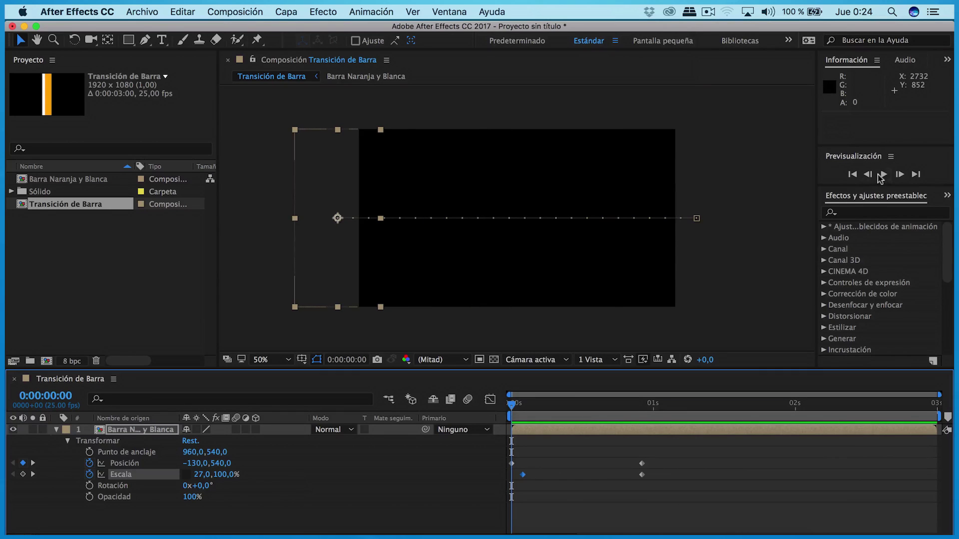
pyautogui.click(881, 175)
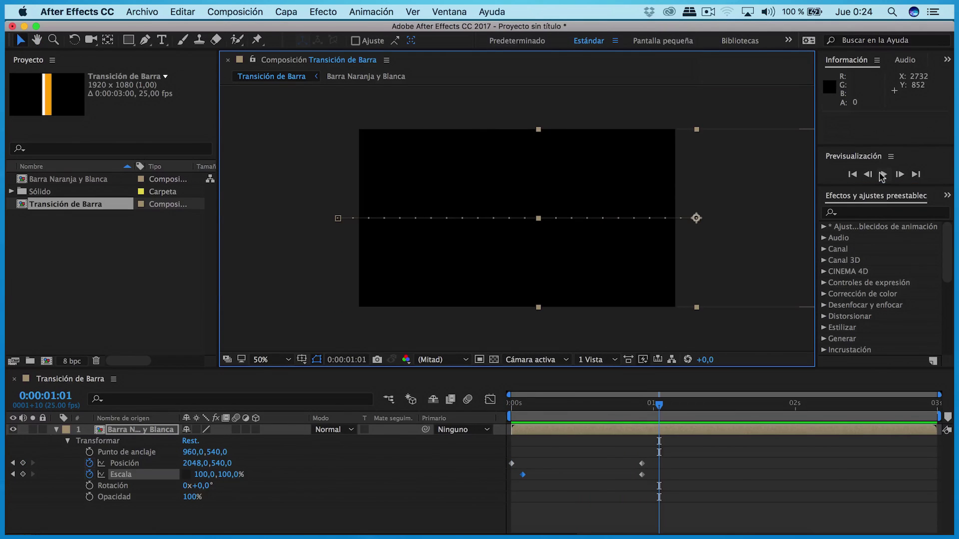
pyautogui.click(494, 360)
pyautogui.moveTo(618, 408); pyautogui.dragTo(579, 410)
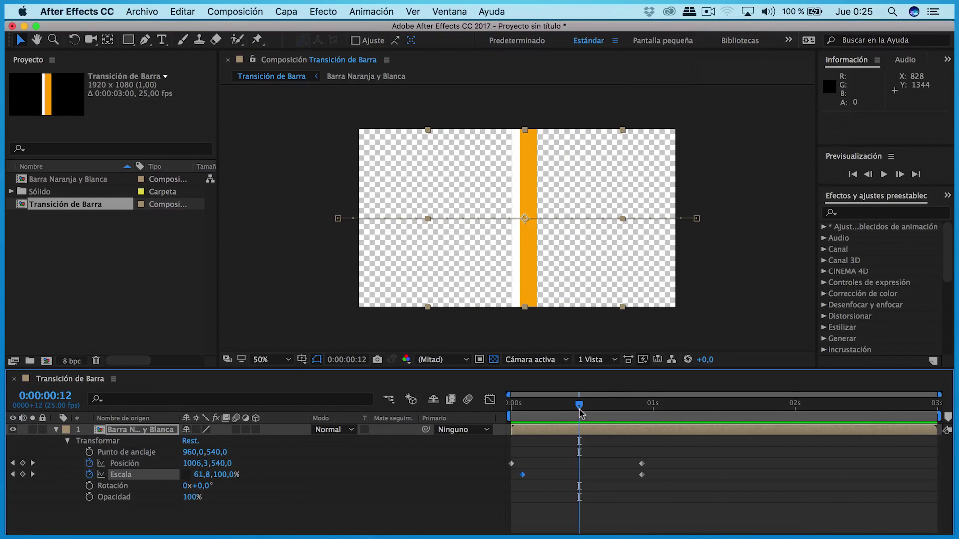
pyautogui.click(579, 428)
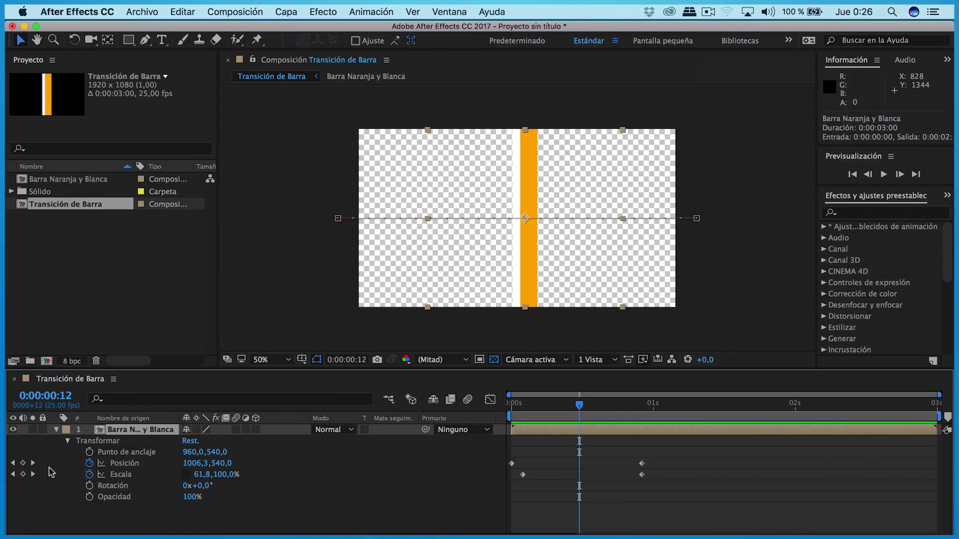
# Step: Split the bar layer at the one-second keyframe and delete the leftover half
pyautogui.click(32, 464)
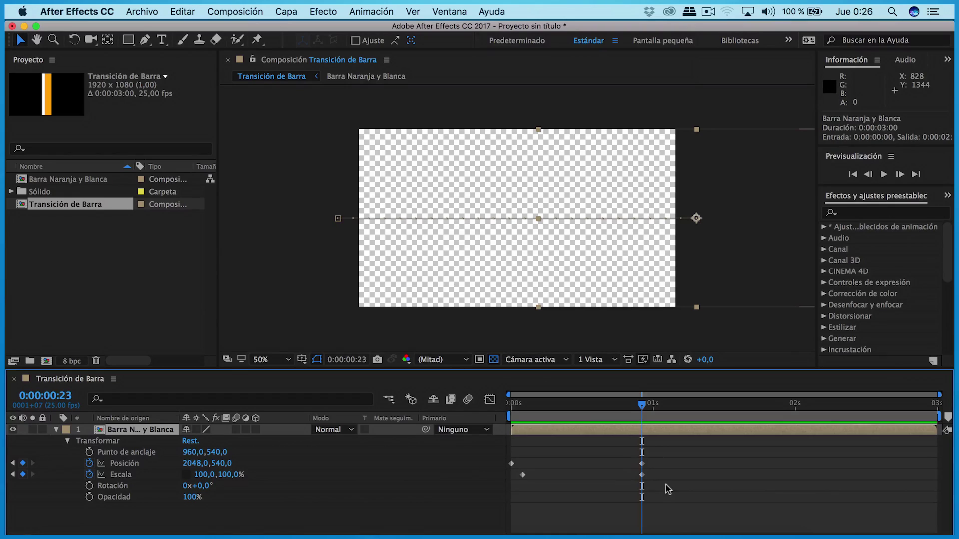
pyautogui.click(183, 11)
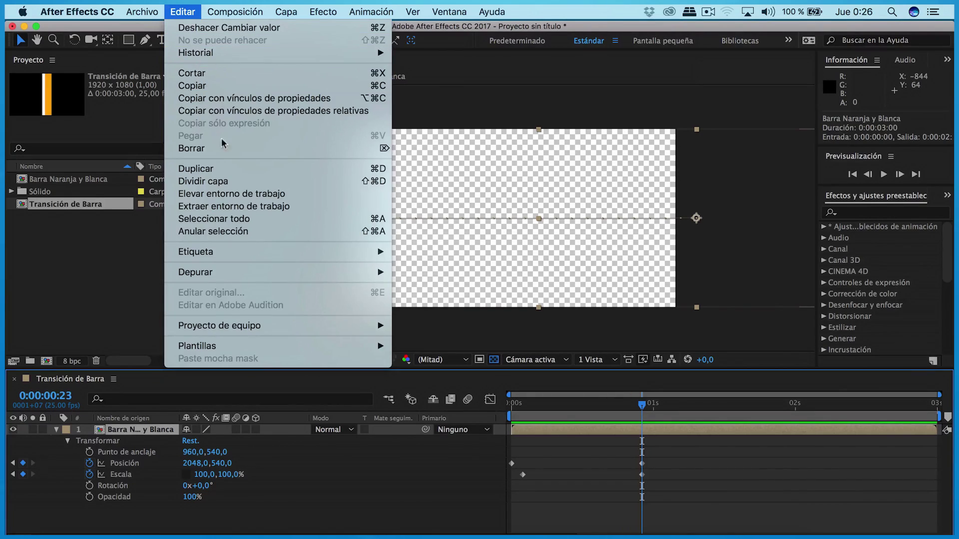
pyautogui.click(355, 303)
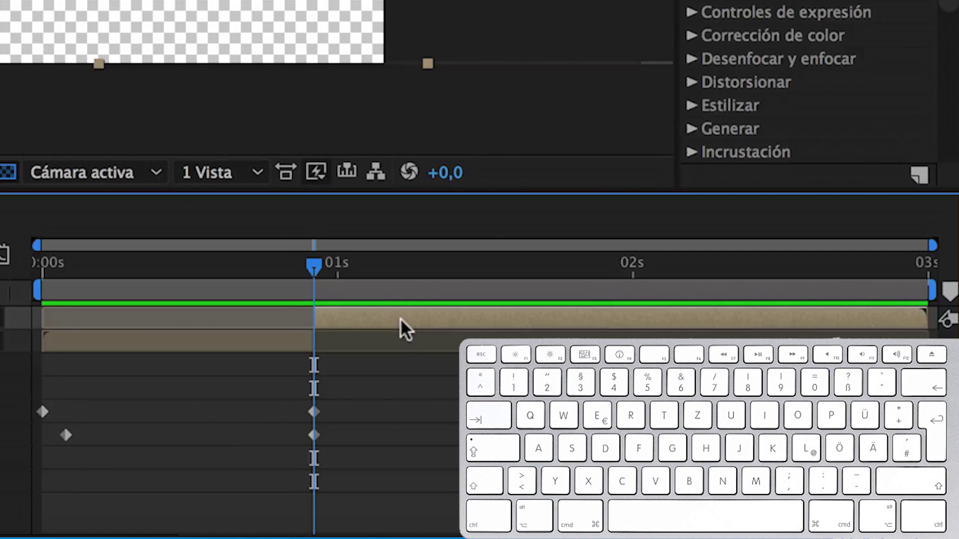
pyautogui.press('BackSpace')
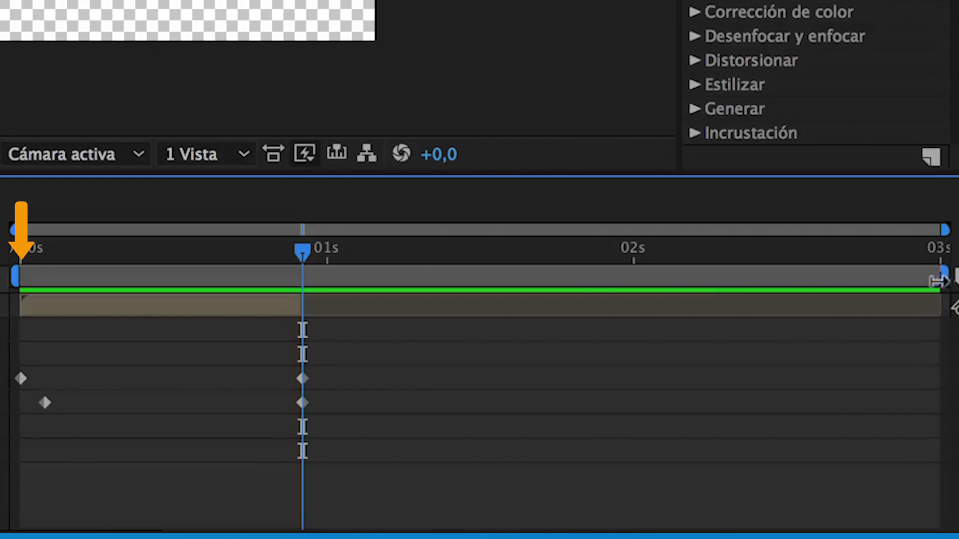
# Step: End the work area at 0:00:00:22 and return the current time to frame 12
pyautogui.moveTo(943, 277); pyautogui.dragTo(428, 277)
pyautogui.moveTo(412, 346); pyautogui.dragTo(309, 372)
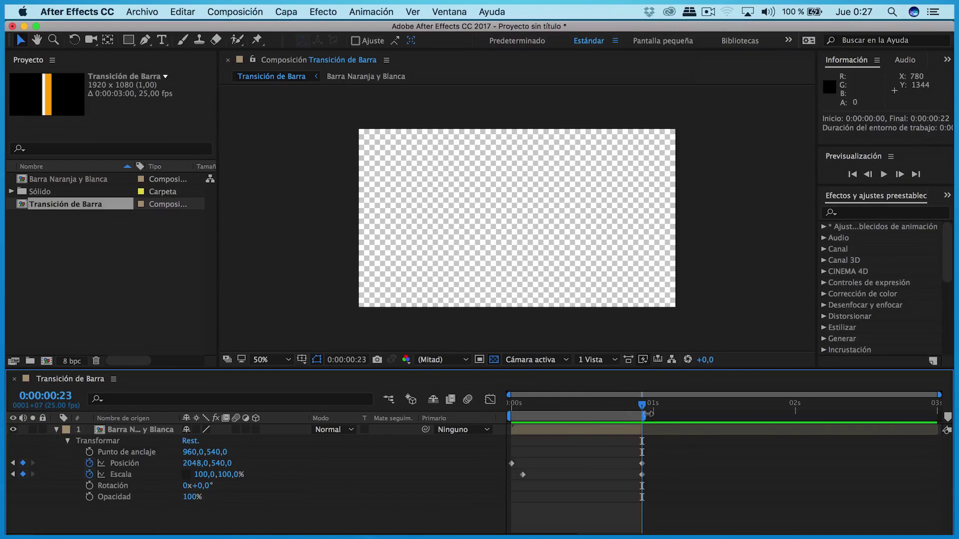
pyautogui.hotkey('shift', 'pageup')
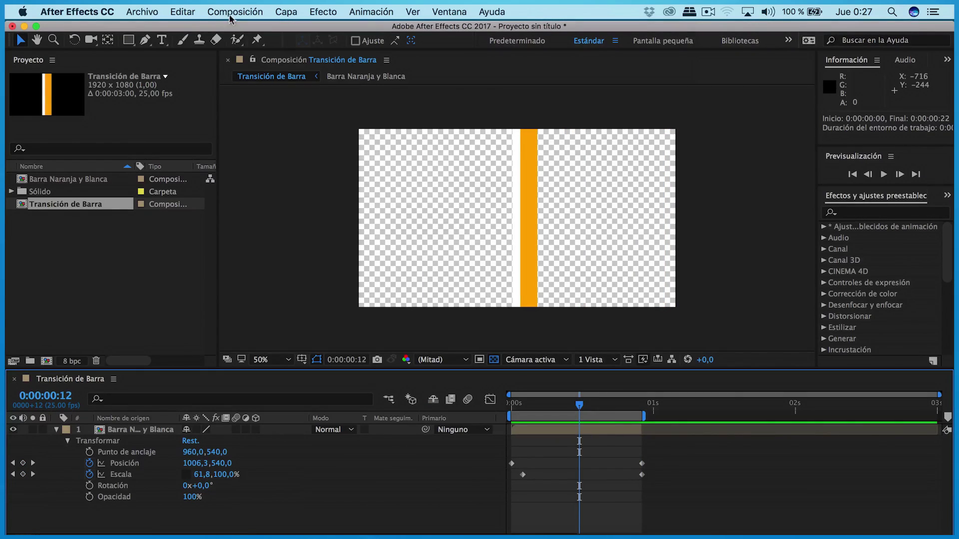
# Step: Queue Transición de Barra for rendering with Configuración óptima and Sin pérdida con alfa output
pyautogui.click(233, 13)
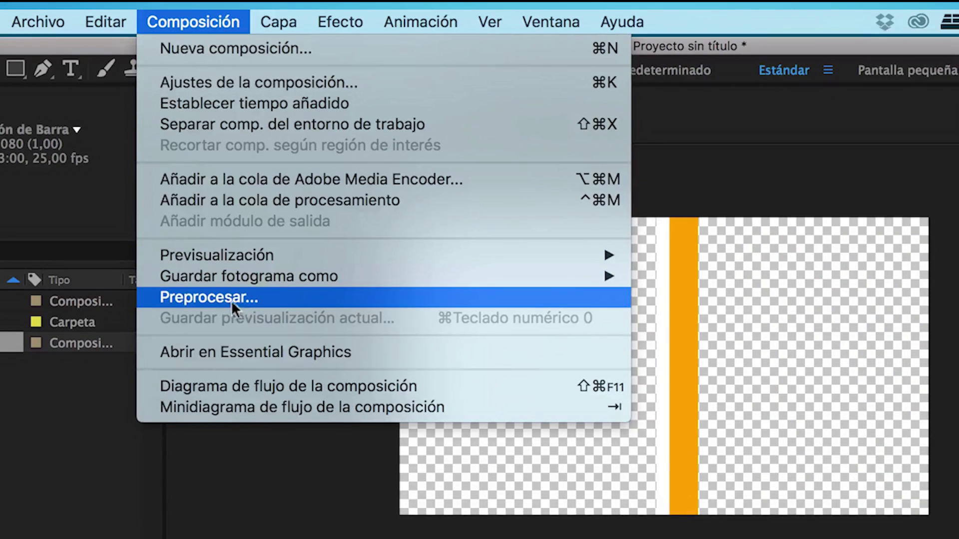
pyautogui.click(232, 299)
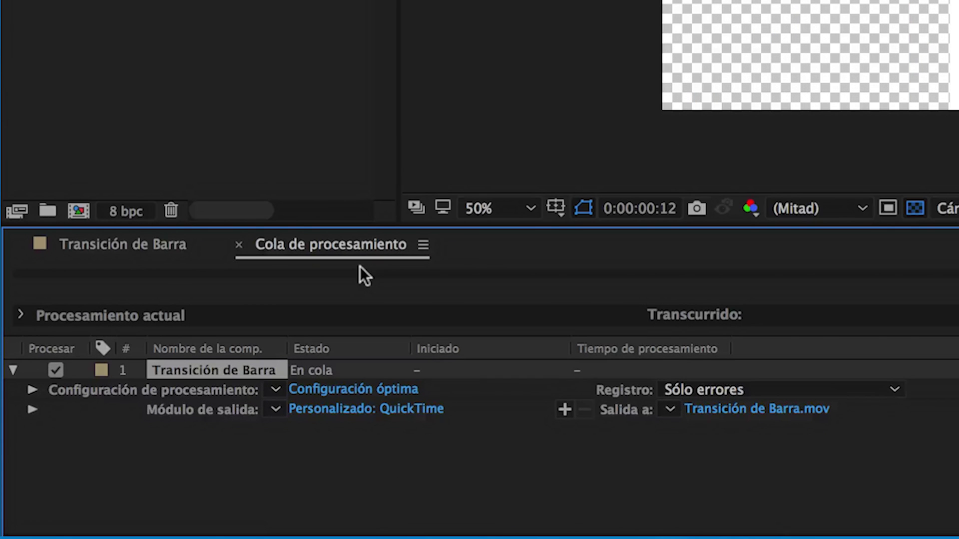
pyautogui.click(276, 390)
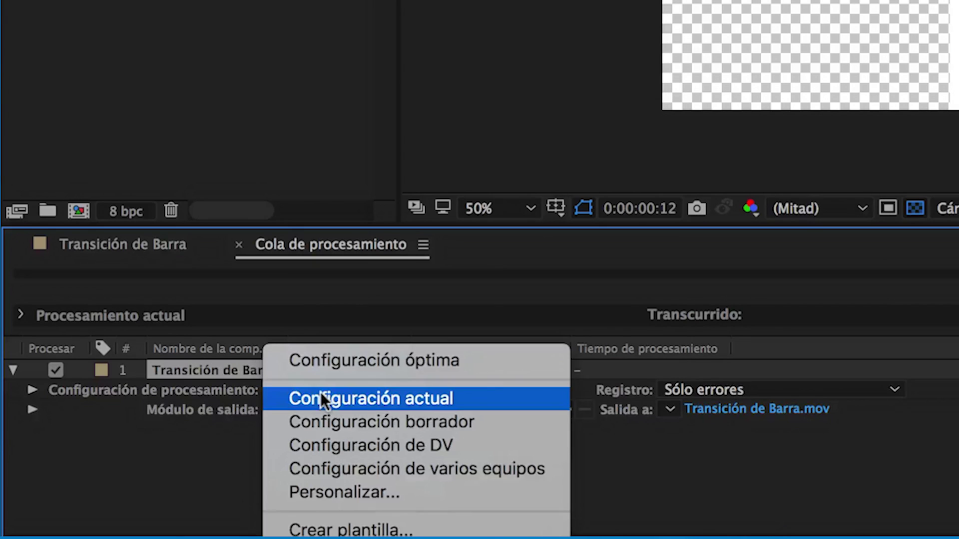
pyautogui.click(406, 362)
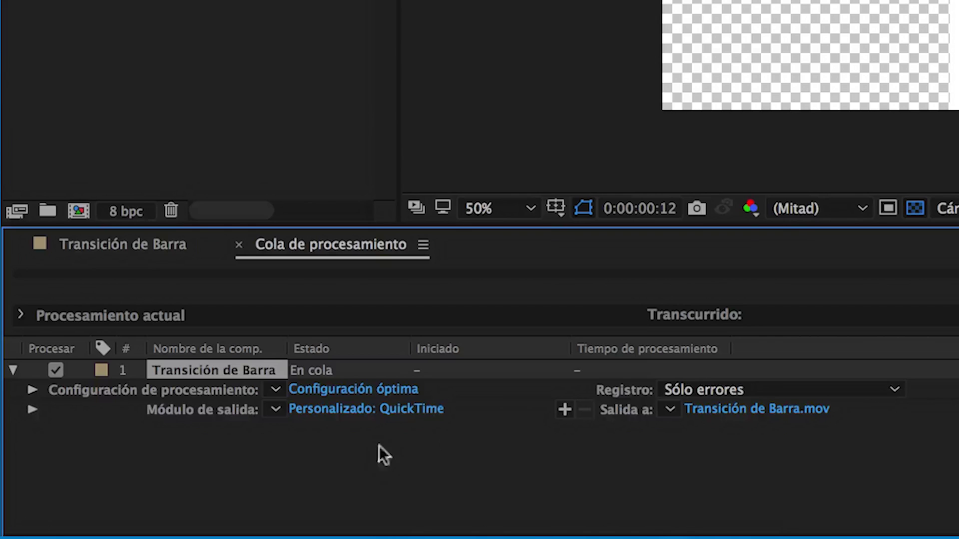
pyautogui.click(281, 414)
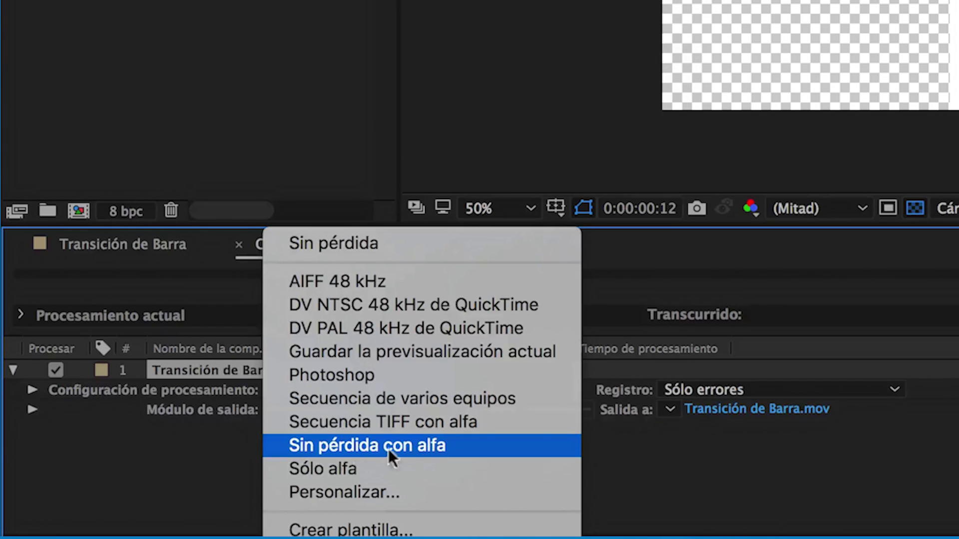
pyautogui.click(460, 446)
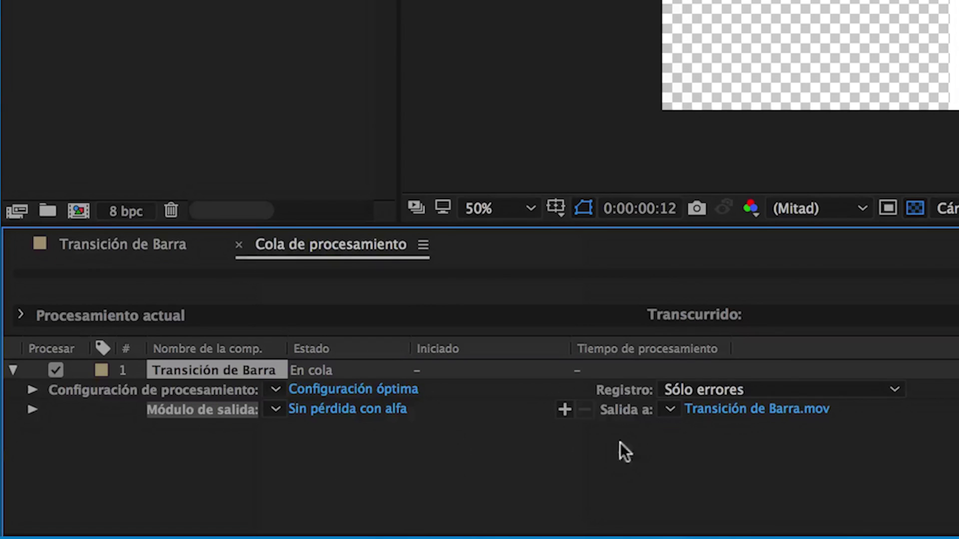
# Step: Save the render output as Transición de Barra.mov in the desktop Transiciones folder
pyautogui.click(779, 410)
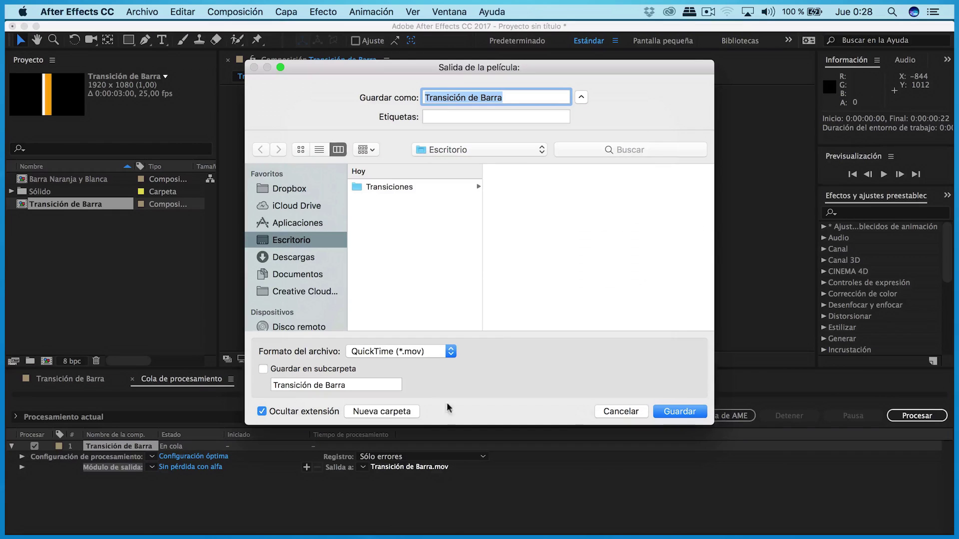
pyautogui.write('B')
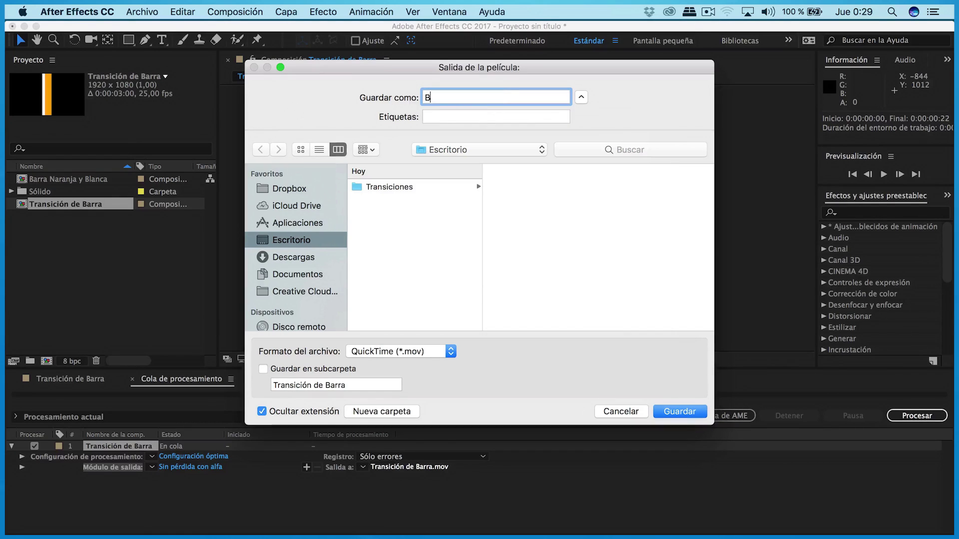
pyautogui.write('arra Transición de Barra')
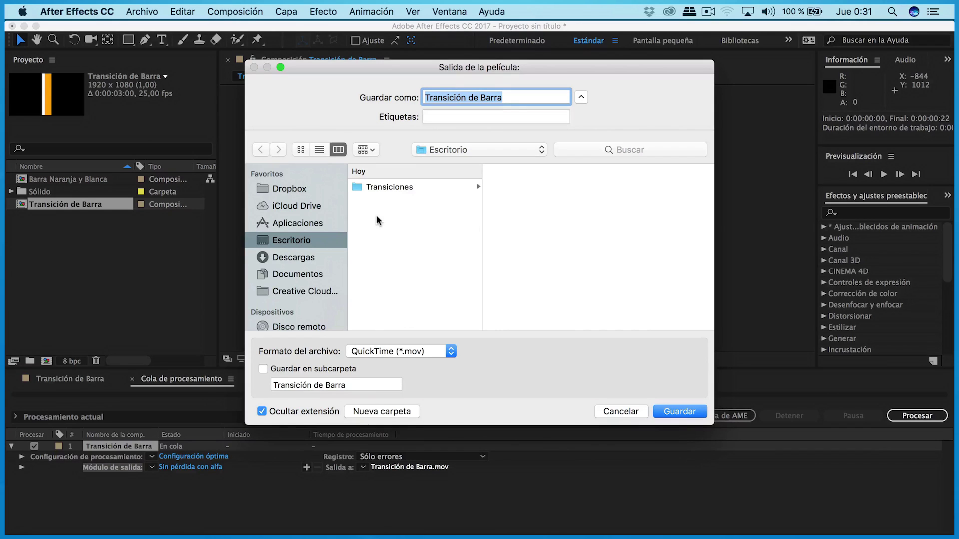
pyautogui.click(379, 188)
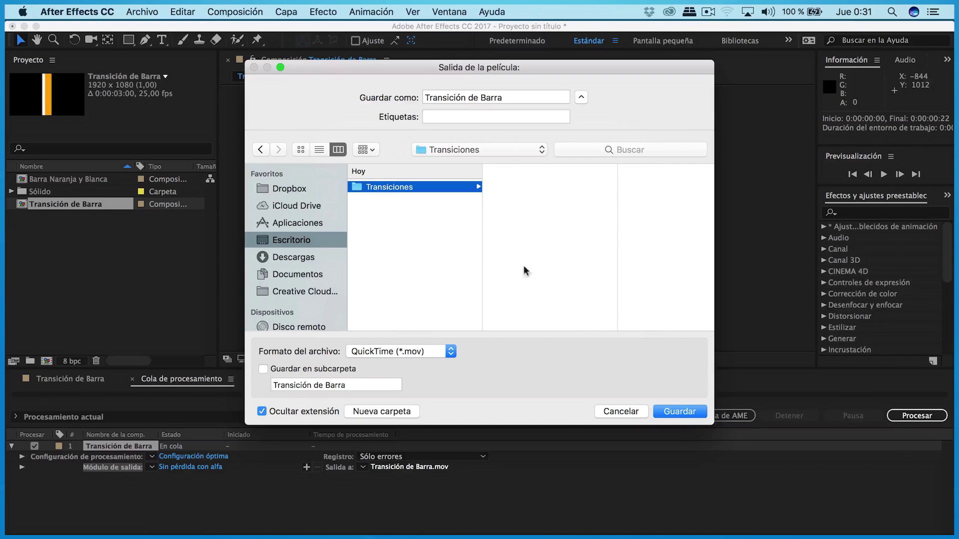
pyautogui.click(678, 412)
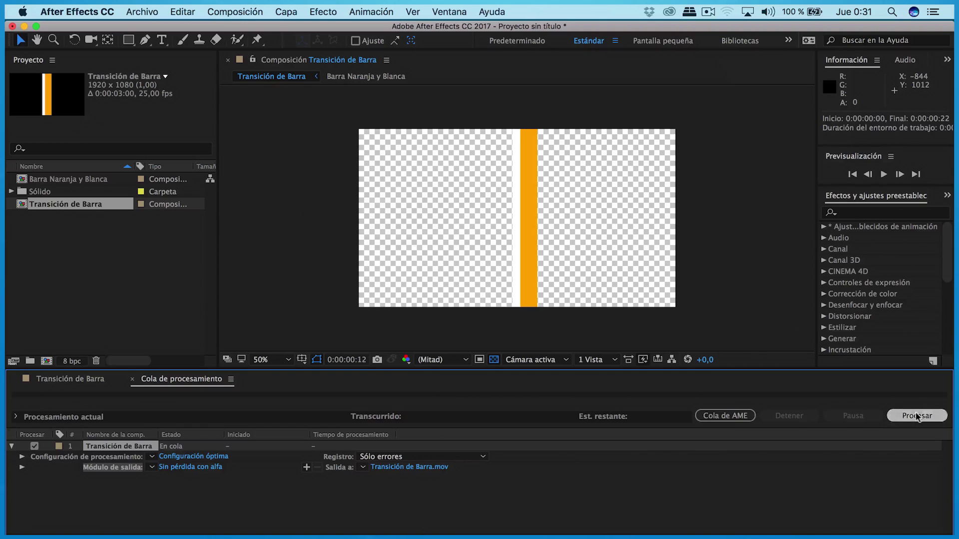
# Step: Start rendering the queued Transición de Barra composition
pyautogui.click(908, 397)
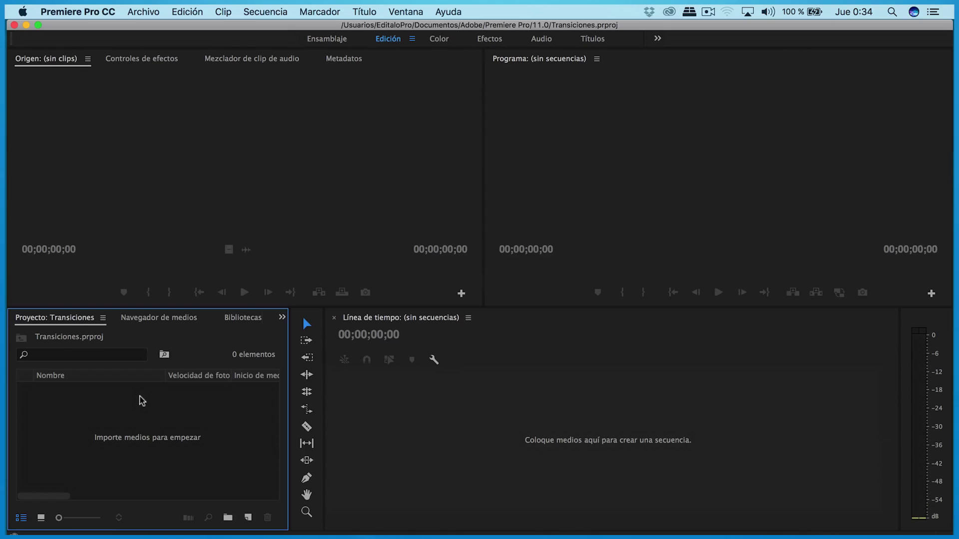
# Step: Import Transición de Barra.mov from the Transiciones folder into the Premiere Pro project
pyautogui.rightClick(140, 398)
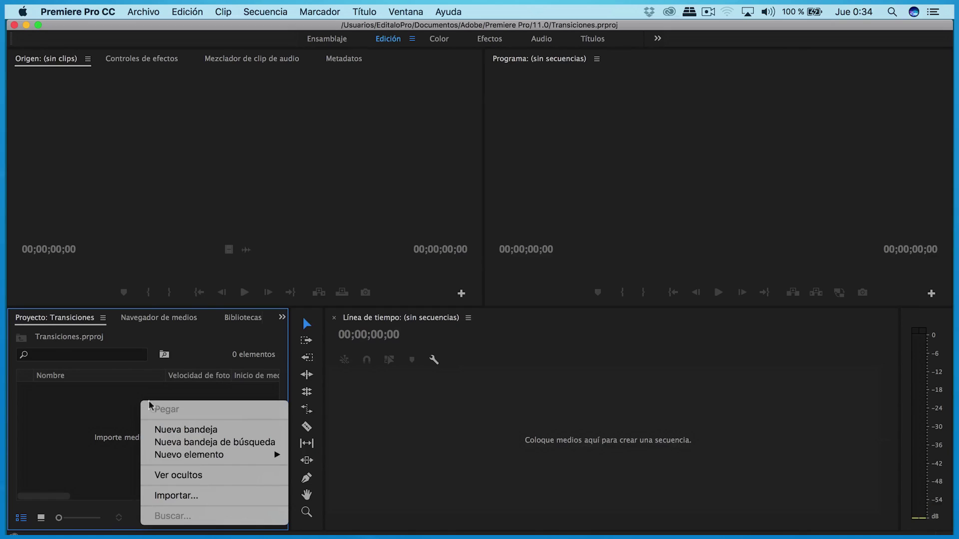
pyautogui.click(198, 495)
pyautogui.click(391, 132)
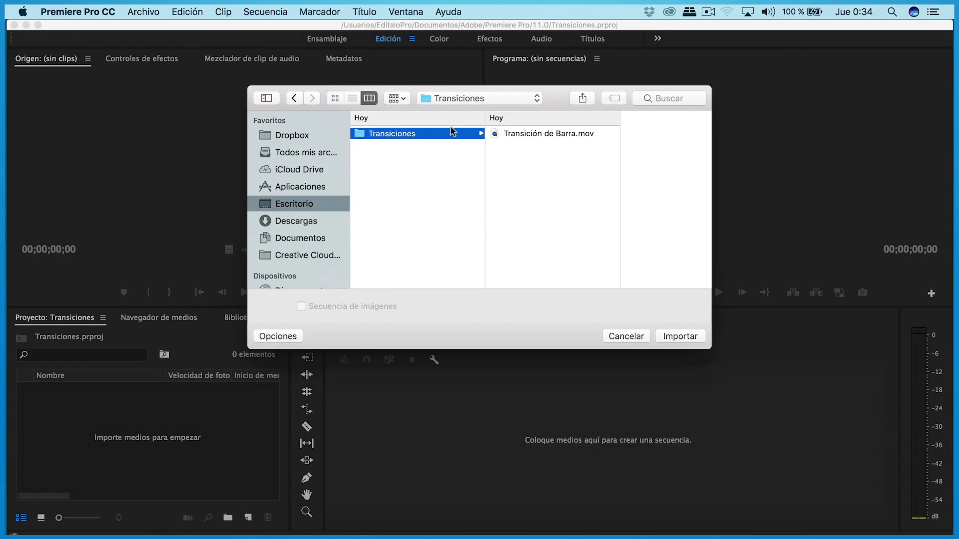
pyautogui.click(531, 133)
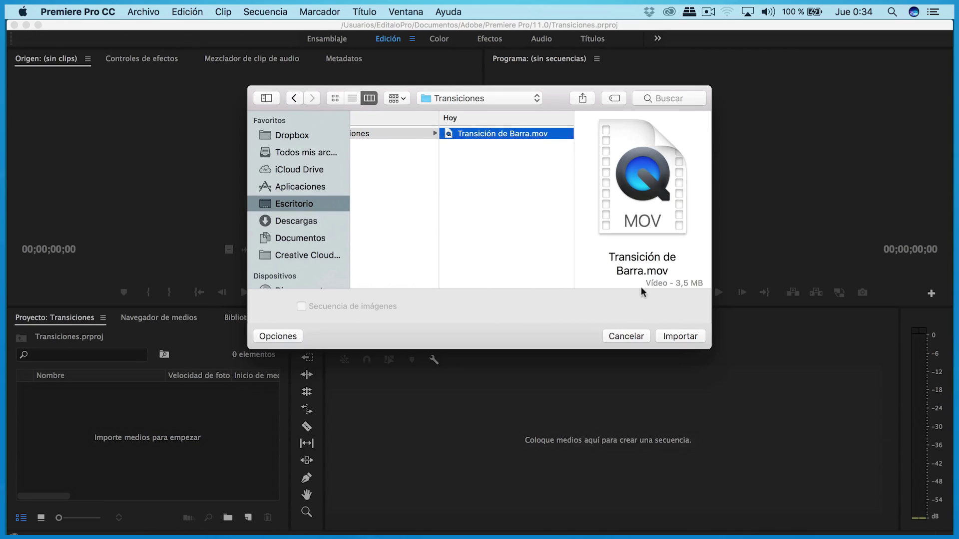
pyautogui.click(684, 336)
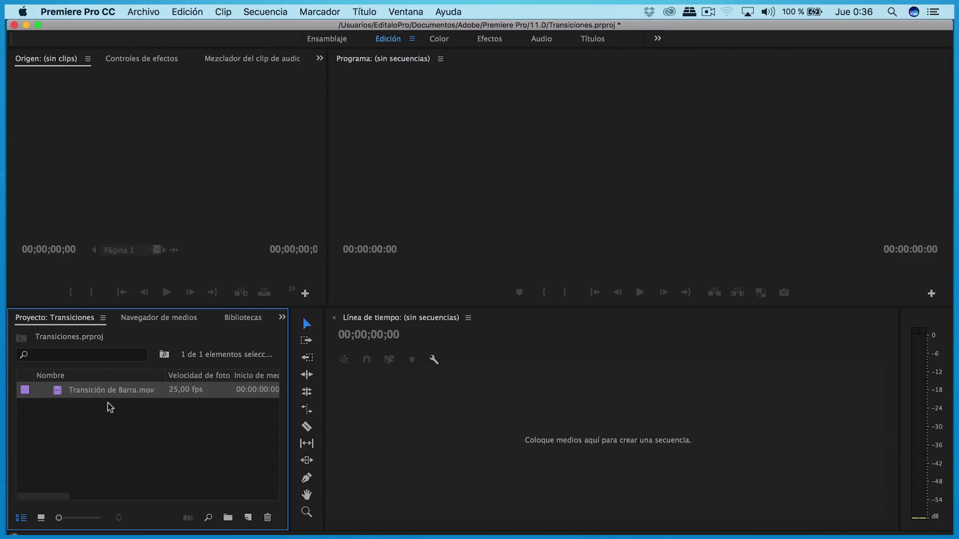
# Step: Build a sequence from the clip and paste copies of it along V1
pyautogui.moveTo(59, 395); pyautogui.dragTo(549, 409)
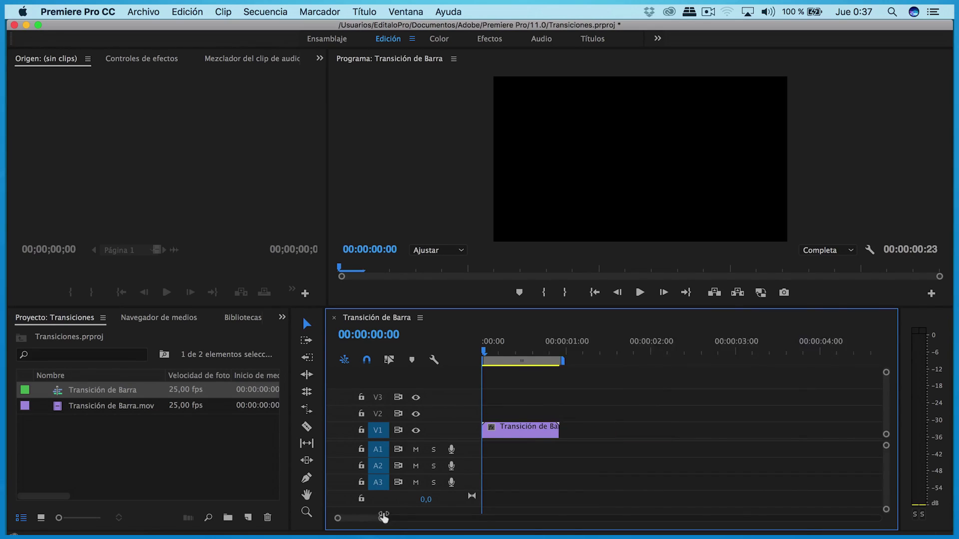
pyautogui.moveTo(450, 518); pyautogui.dragTo(399, 514)
pyautogui.click(499, 429)
pyautogui.rightClick(498, 428)
pyautogui.click(539, 453)
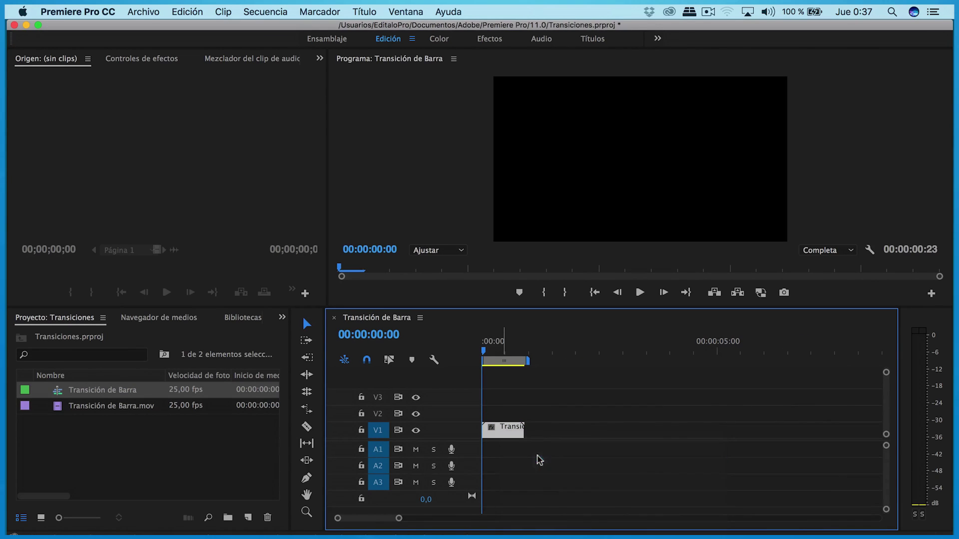
pyautogui.press('super+v')
pyautogui.press('super+v')
pyautogui.press('super+v')
pyautogui.press('super+v')
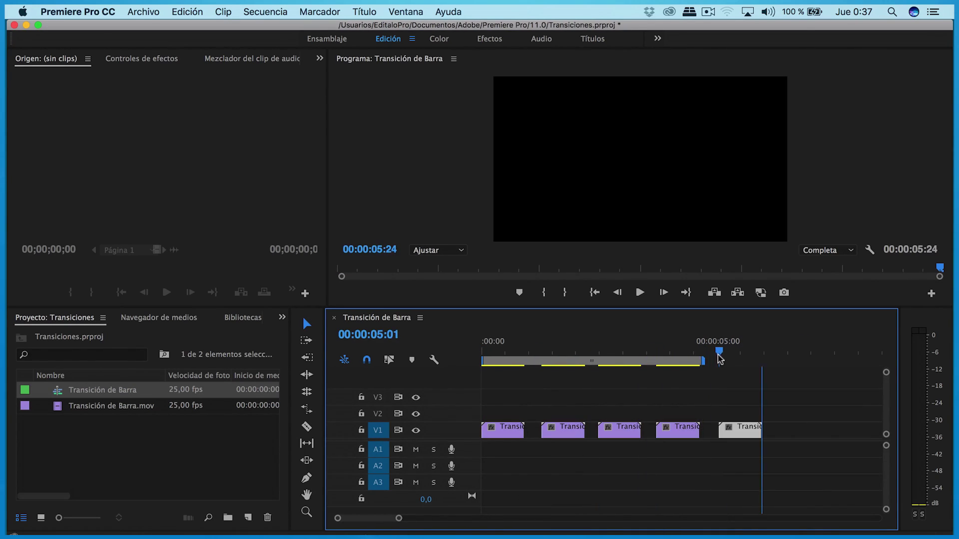
pyautogui.press('super+v')
# Step: Scrub back through the six copies on V1 and select the second one
pyautogui.click(842, 390)
pyautogui.moveTo(841, 379)
pyautogui.mouseDown()
pyautogui.moveTo(491, 379)
pyautogui.moveTo(515, 355)
pyautogui.mouseUp()
pyautogui.click(509, 432)
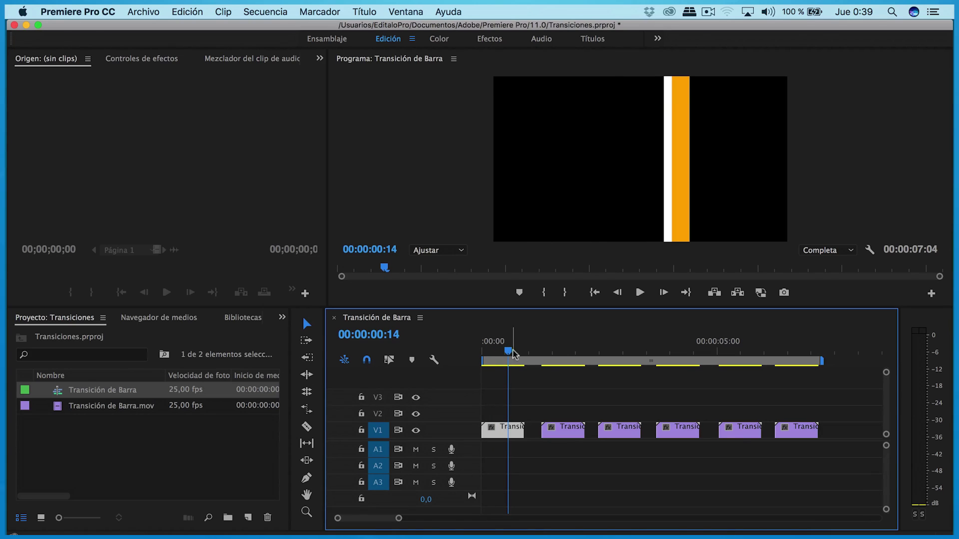
pyautogui.click(568, 429)
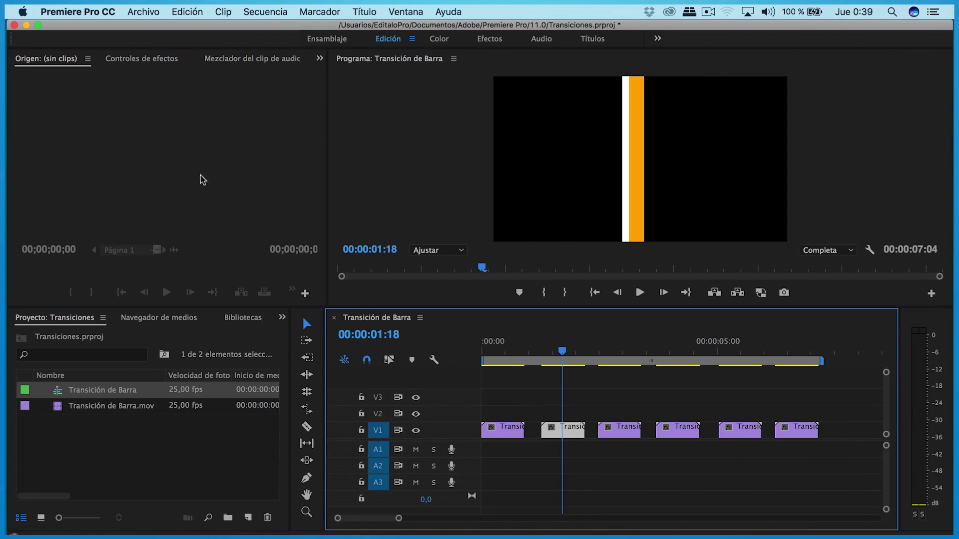
# Step: Rotate the second clip to 180° in Effect Controls and preview it
pyautogui.click(145, 59)
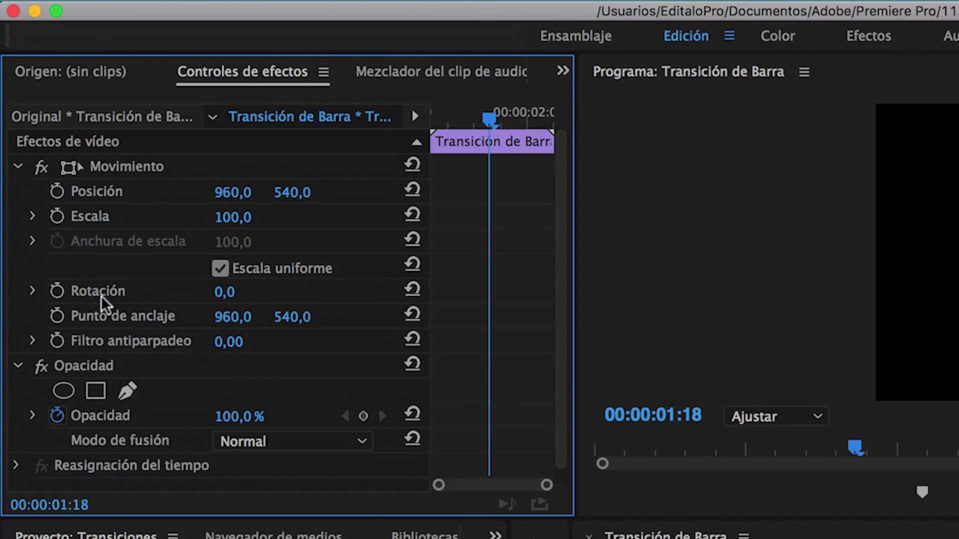
pyautogui.click(32, 291)
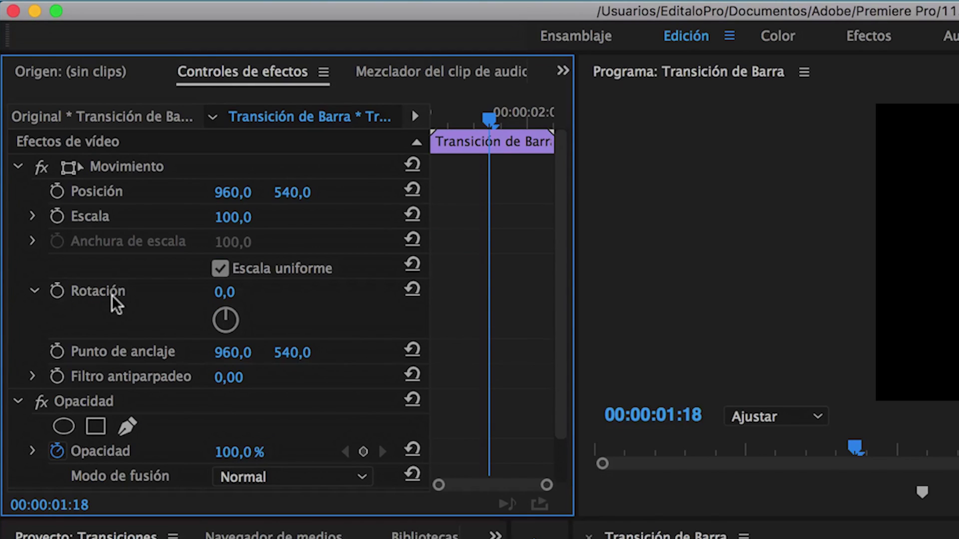
pyautogui.click(225, 292)
pyautogui.write('1')
pyautogui.press('Return')
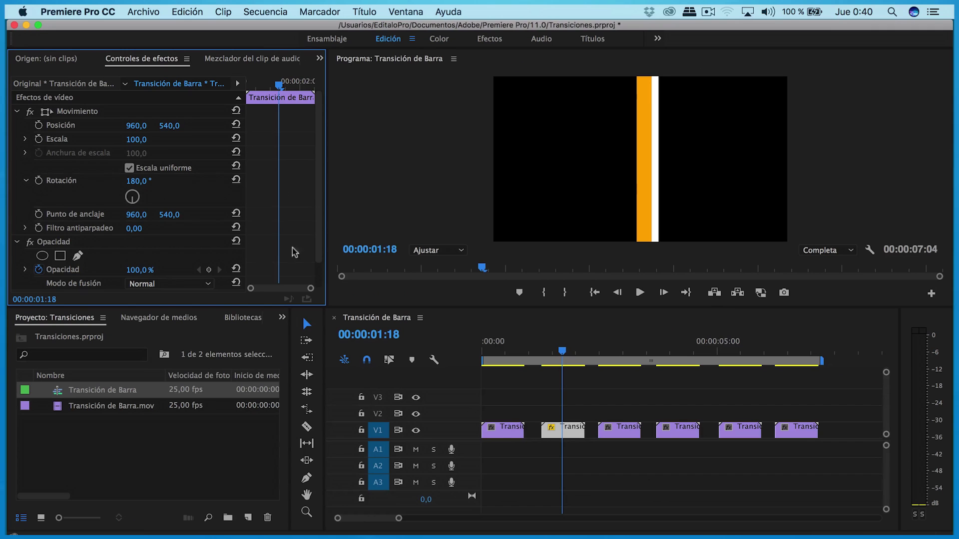
pyautogui.click(537, 353)
pyautogui.press('space')
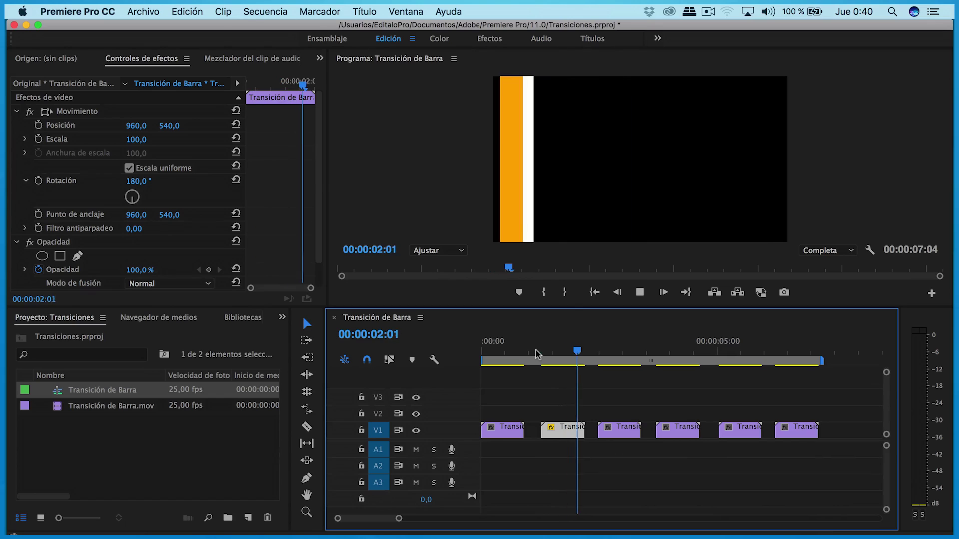
pyautogui.click(537, 353)
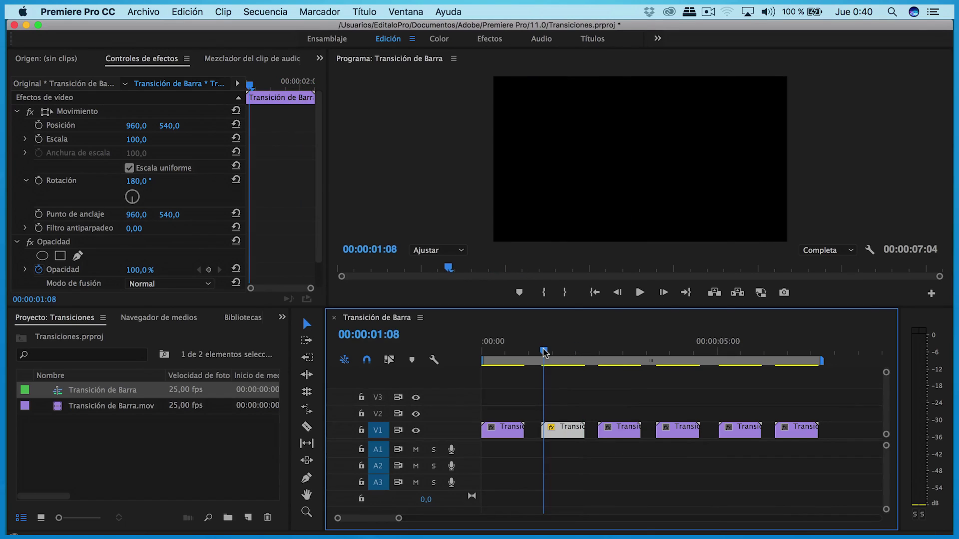
pyautogui.press('space')
pyautogui.click(537, 354)
pyautogui.press('space')
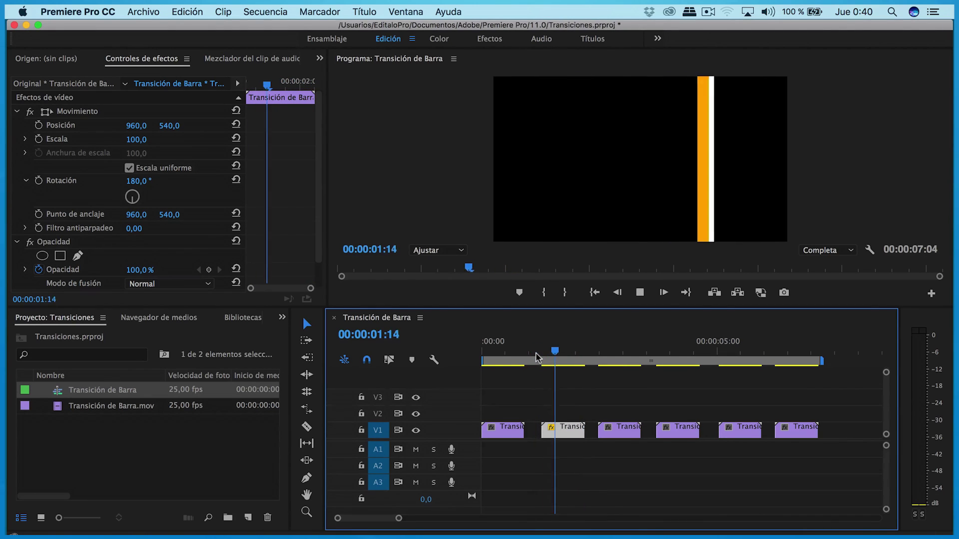
# Step: Rotate the third clip 90° and, with uniform scale off, stretch its height to 246
pyautogui.press('space')
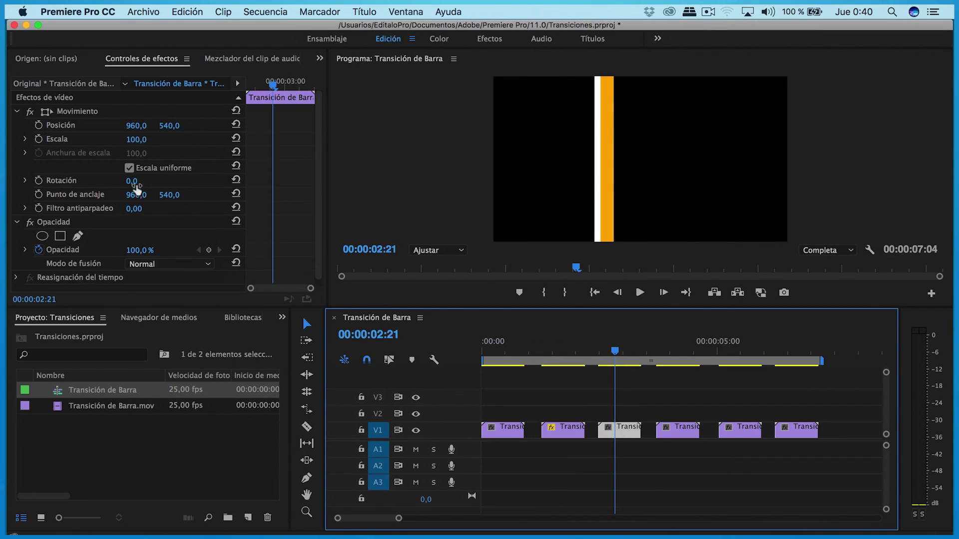
pyautogui.click(134, 180)
pyautogui.write('90')
pyautogui.press('Return')
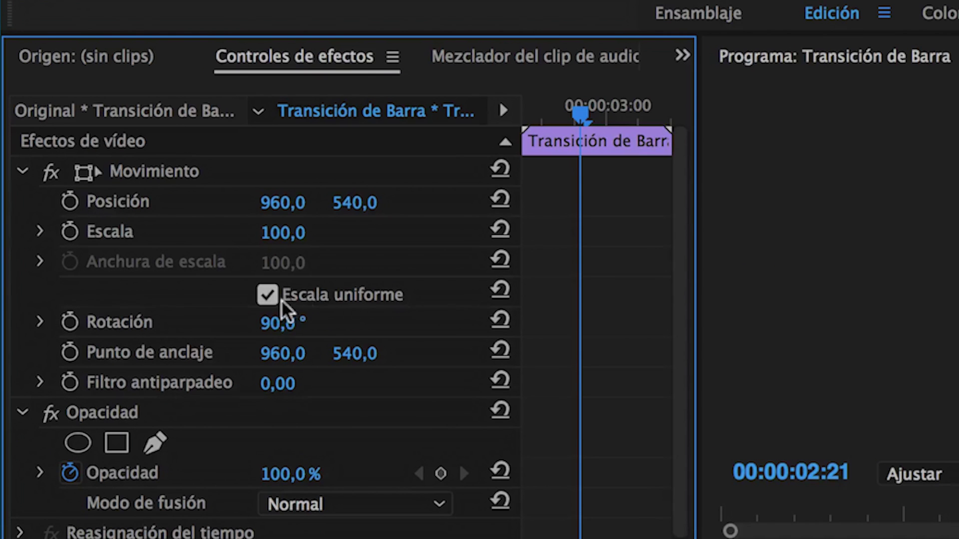
pyautogui.click(278, 299)
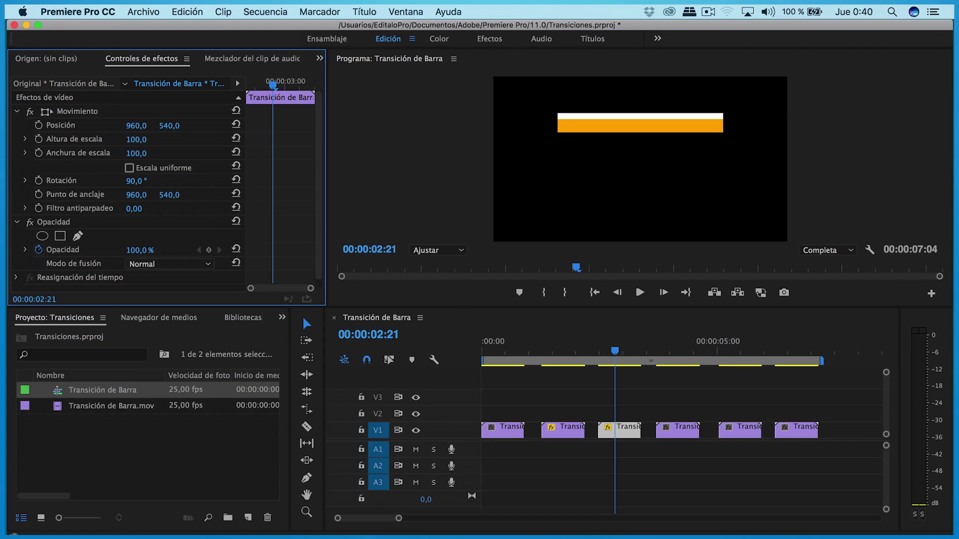
pyautogui.moveTo(136, 140); pyautogui.dragTo(171, 139)
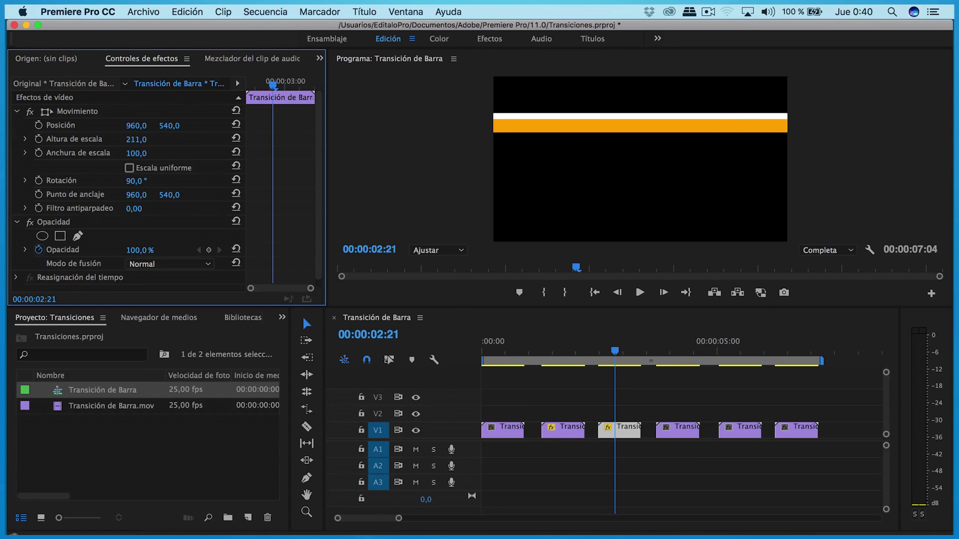
pyautogui.moveTo(615, 351)
pyautogui.mouseDown()
pyautogui.moveTo(598, 351)
pyautogui.moveTo(681, 353)
pyautogui.mouseUp()
pyautogui.press('space')
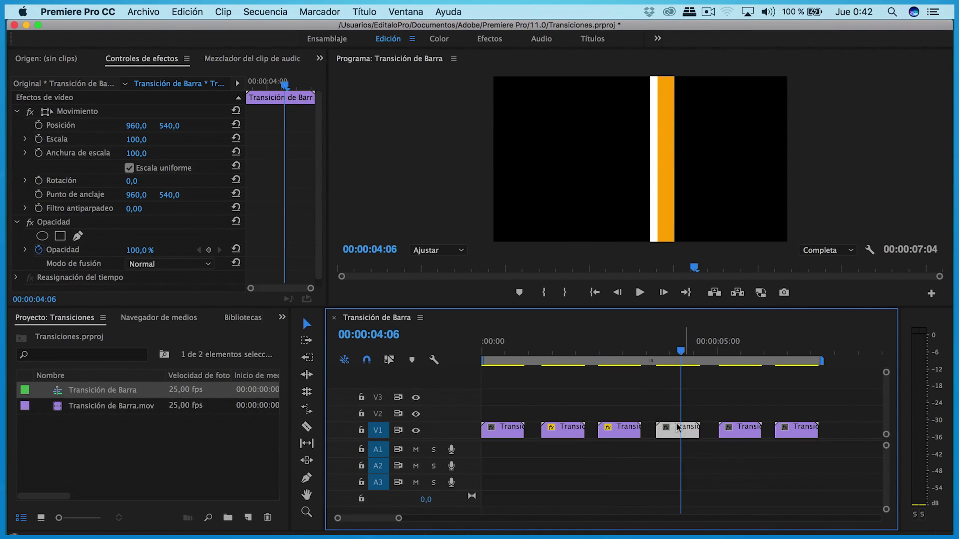
# Step: Rotate the fourth clip to 270° and enlarge its height scale to 264
pyautogui.click(148, 178)
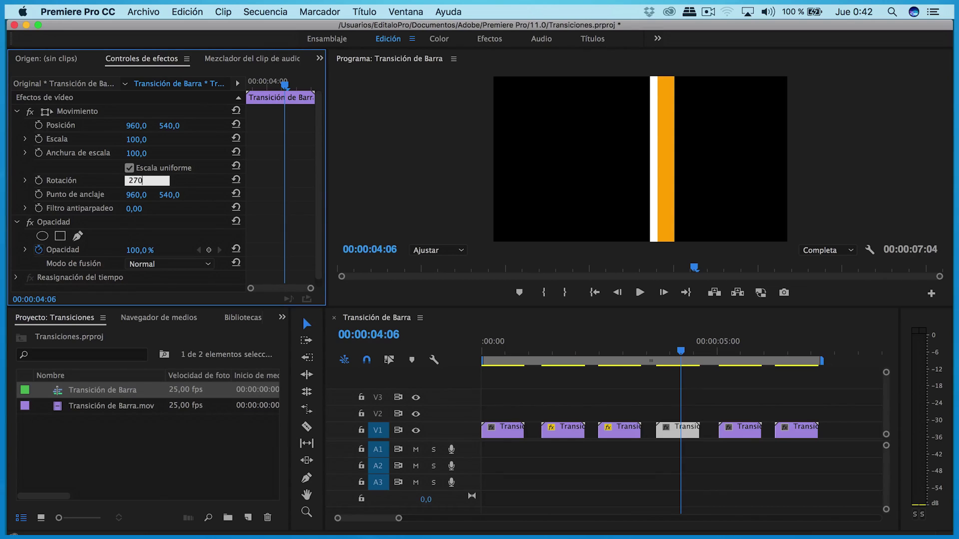
pyautogui.press('Return')
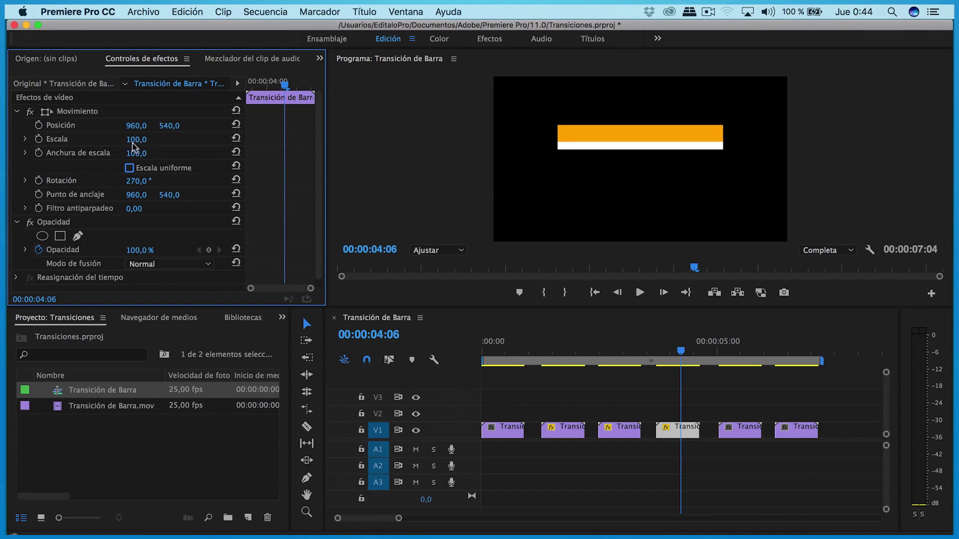
pyautogui.moveTo(136, 140); pyautogui.dragTo(187, 139)
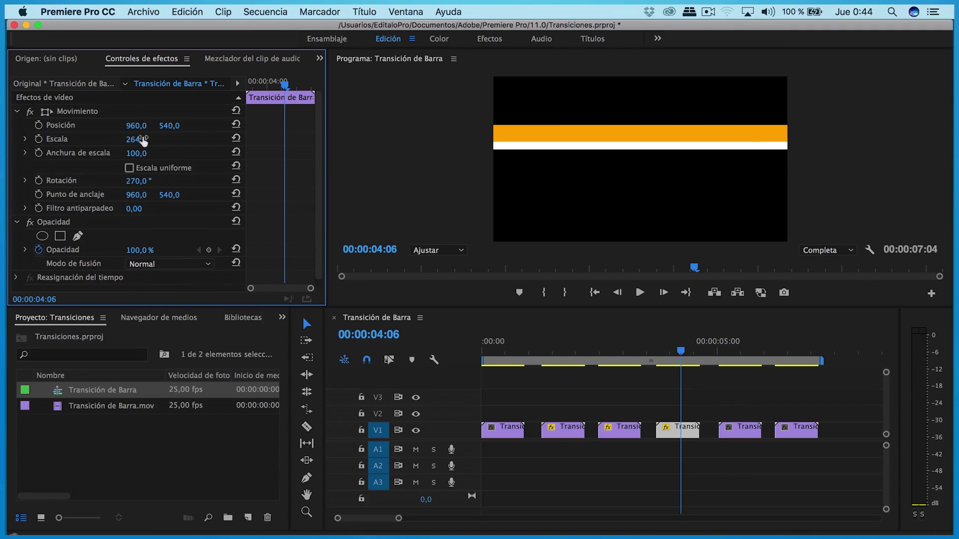
pyautogui.click(645, 357)
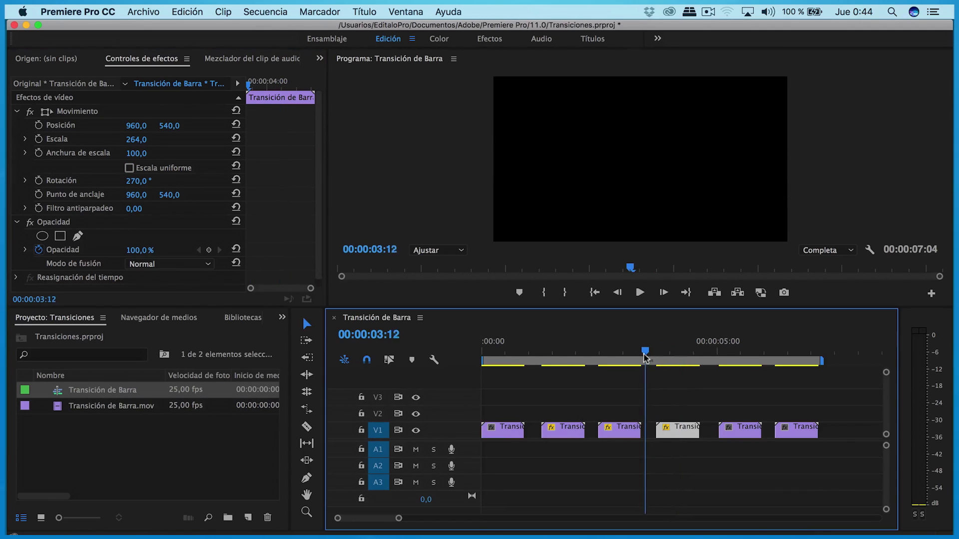
pyautogui.press('space')
pyautogui.click(644, 353)
pyautogui.click(643, 350)
# Step: Tilt the fifth clip to 45° with scale 183 and width 131
pyautogui.click(744, 426)
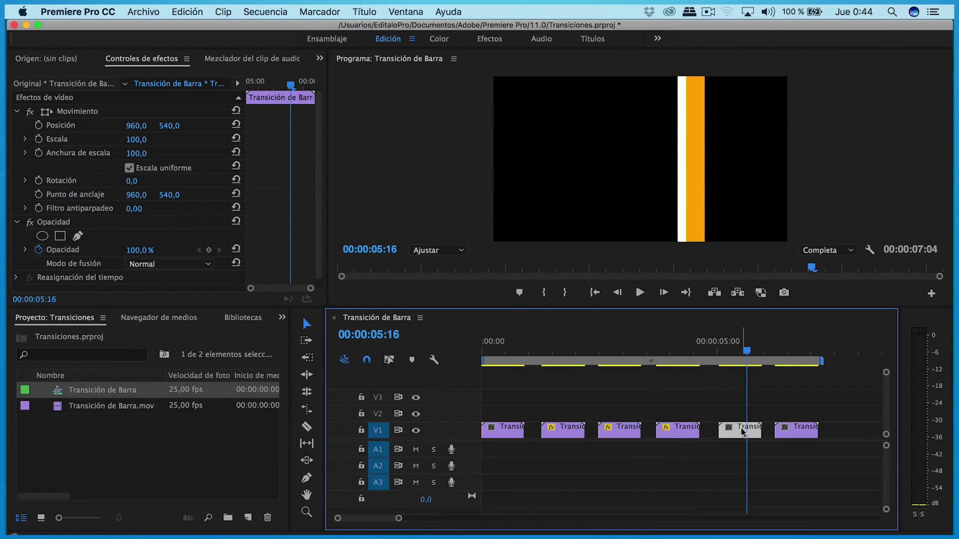
pyautogui.click(131, 180)
pyautogui.write('45')
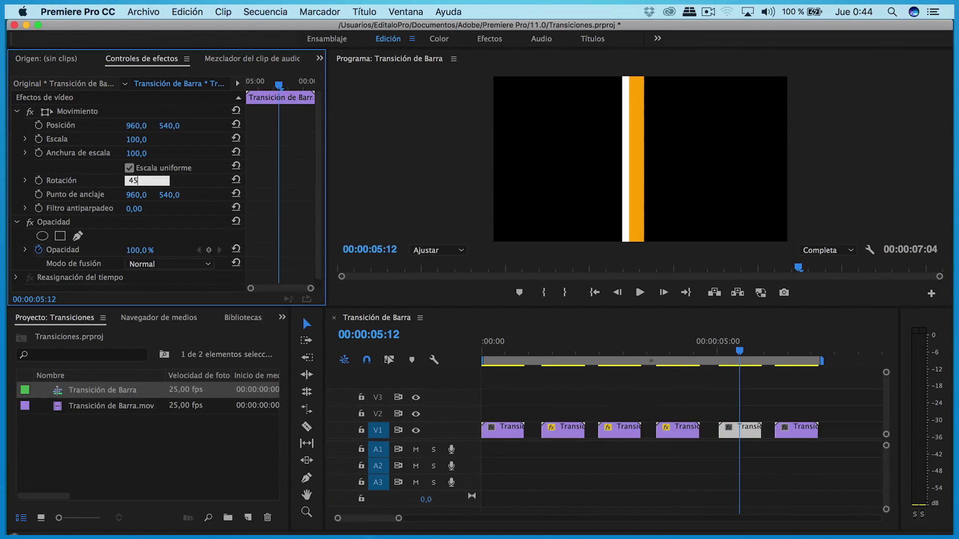
pyautogui.press('Return')
pyautogui.moveTo(136, 144); pyautogui.dragTo(151, 144)
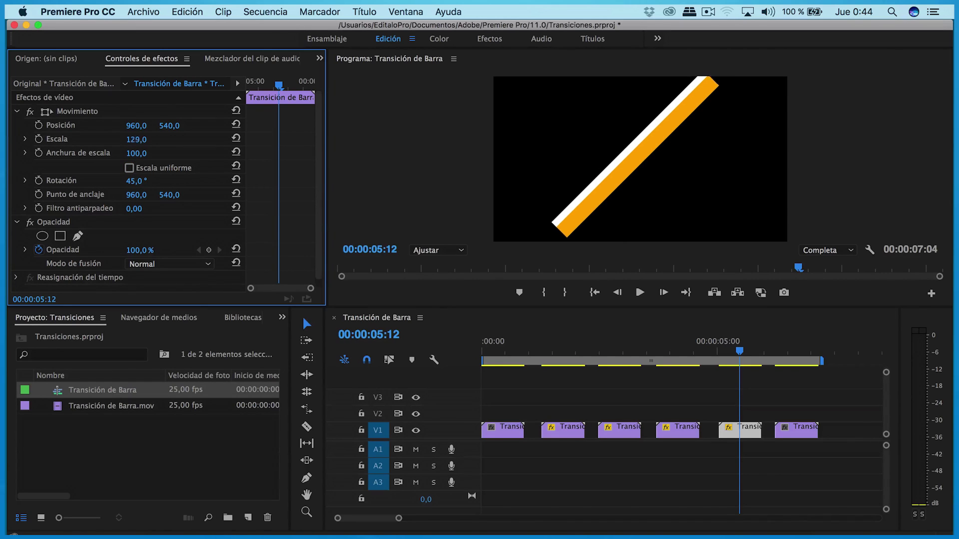
pyautogui.moveTo(740, 352); pyautogui.dragTo(725, 352)
pyautogui.click(140, 160)
pyautogui.moveTo(137, 153); pyautogui.dragTo(151, 153)
pyautogui.moveTo(735, 352)
pyautogui.mouseDown()
pyautogui.moveTo(764, 352)
pyautogui.moveTo(728, 352)
pyautogui.mouseUp()
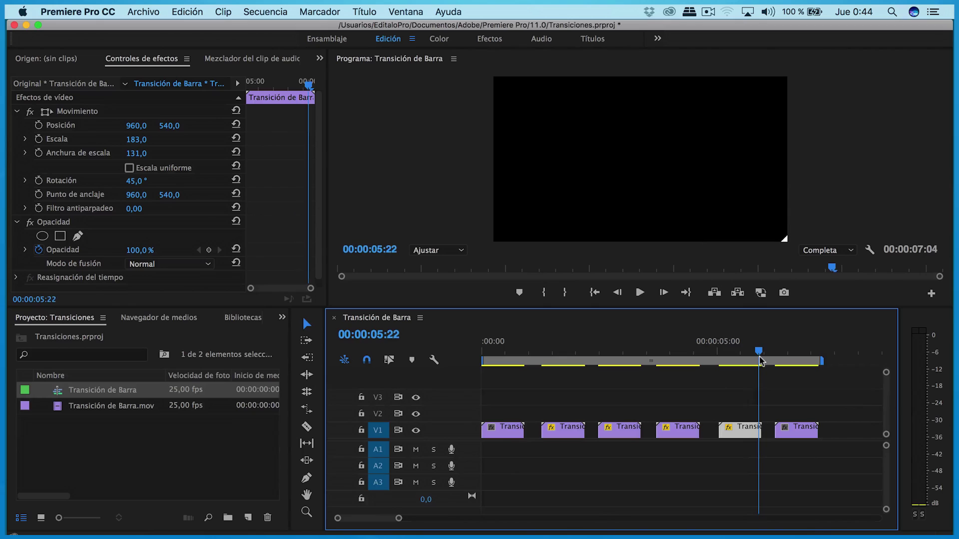
# Step: Tilt the sixth clip to 225° with scale 221 and width 142, then play it back
pyautogui.moveTo(728, 363); pyautogui.dragTo(766, 352)
pyautogui.click(796, 352)
pyautogui.click(796, 430)
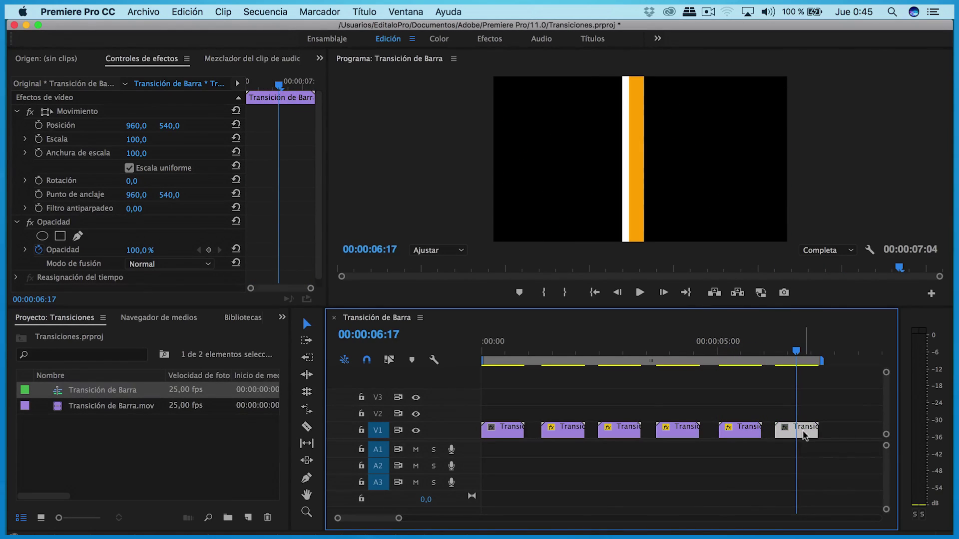
pyautogui.click(131, 181)
pyautogui.write('225')
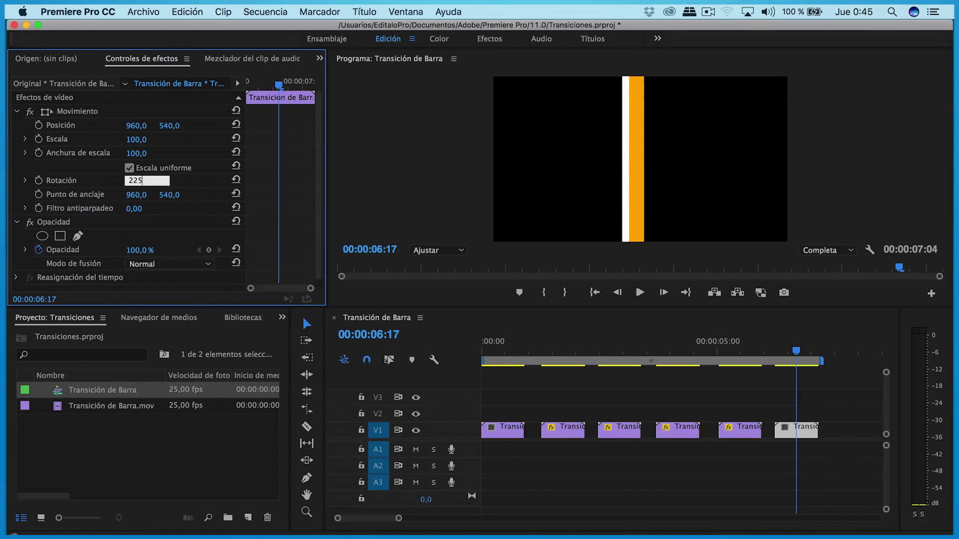
pyautogui.press('Return')
pyautogui.moveTo(136, 140); pyautogui.dragTo(159, 139)
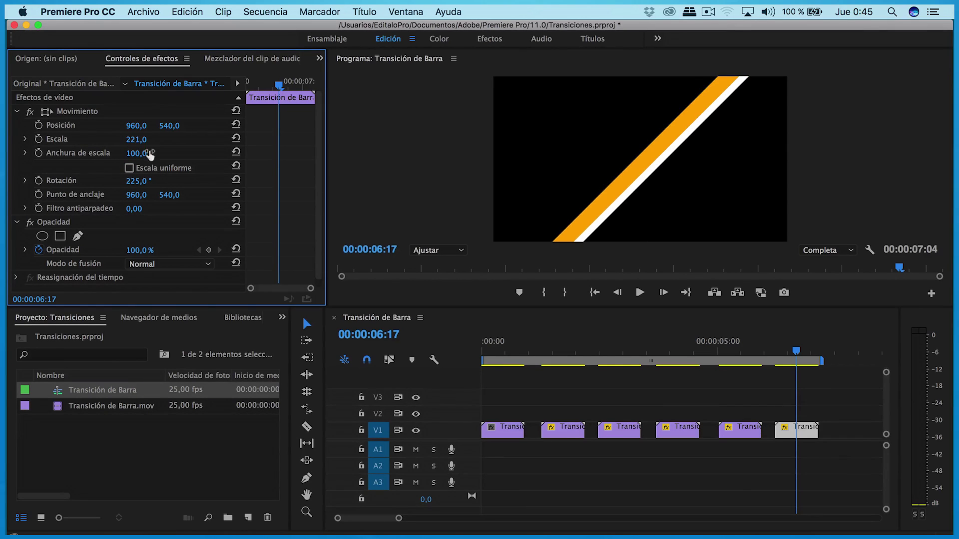
pyautogui.moveTo(798, 352); pyautogui.dragTo(779, 352)
pyautogui.moveTo(136, 153); pyautogui.dragTo(142, 154)
pyautogui.moveTo(779, 351)
pyautogui.mouseDown()
pyautogui.moveTo(801, 349)
pyautogui.moveTo(771, 352)
pyautogui.mouseUp()
pyautogui.press('space')
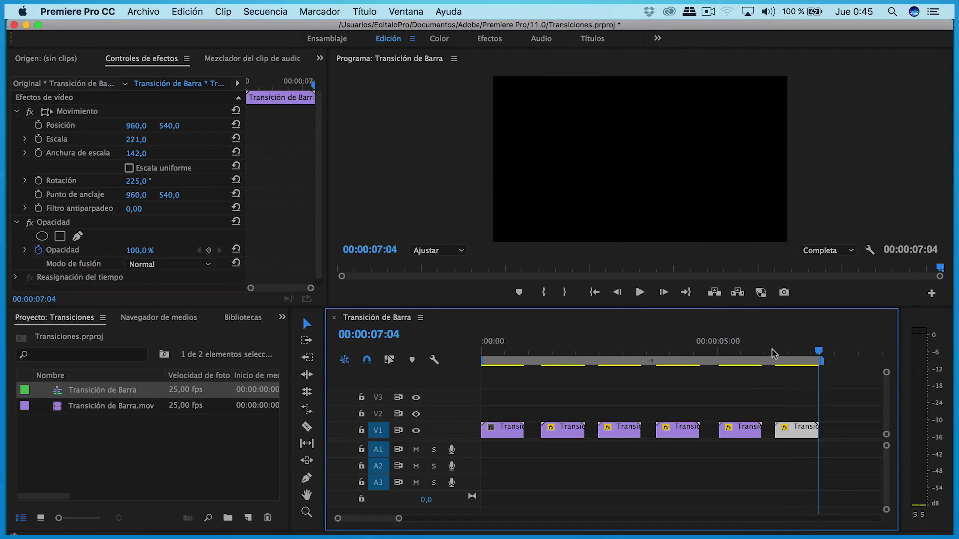
pyautogui.click(821, 353)
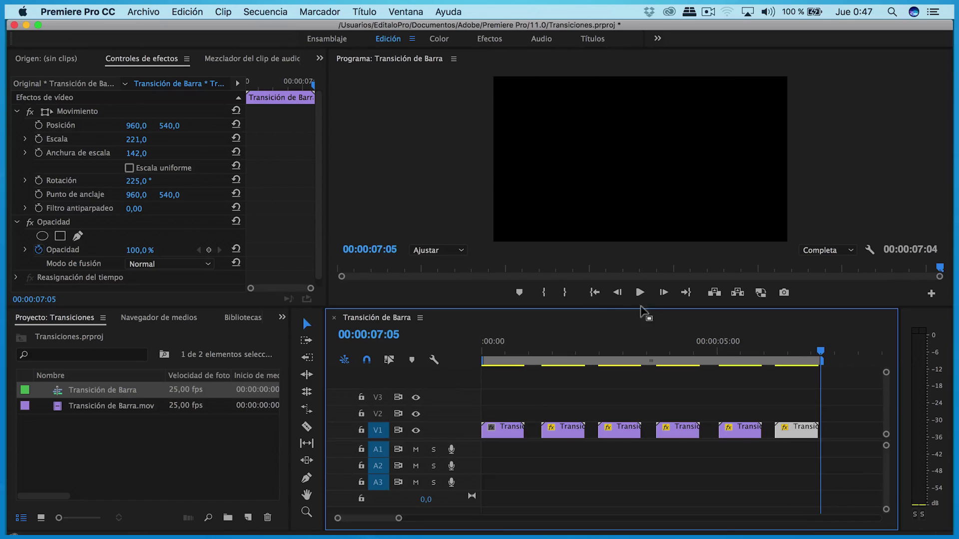
pyautogui.click(594, 293)
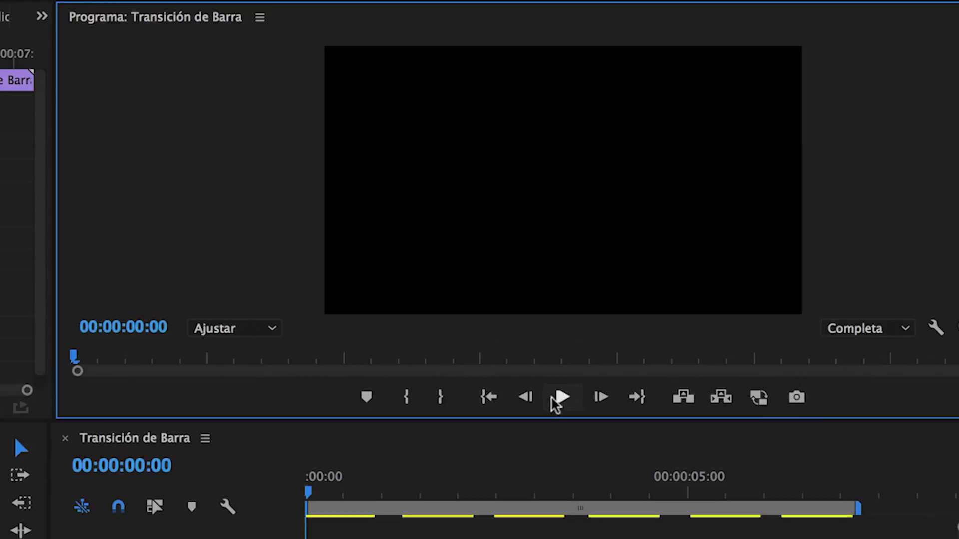
pyautogui.click(637, 294)
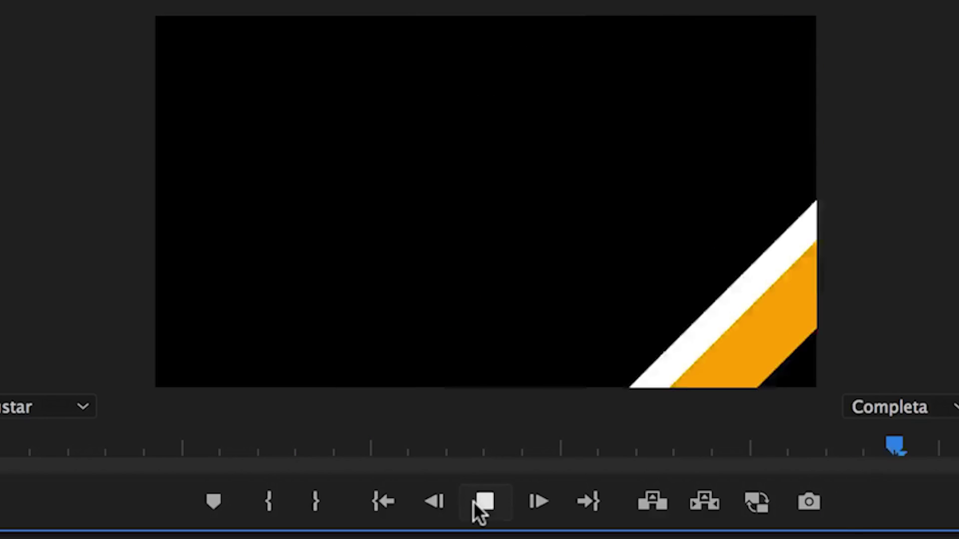
pyautogui.click(473, 502)
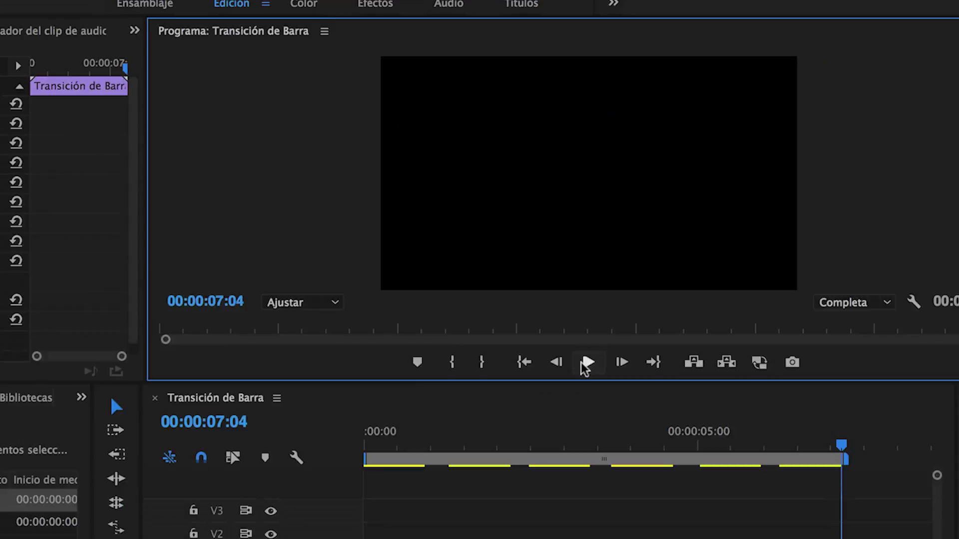